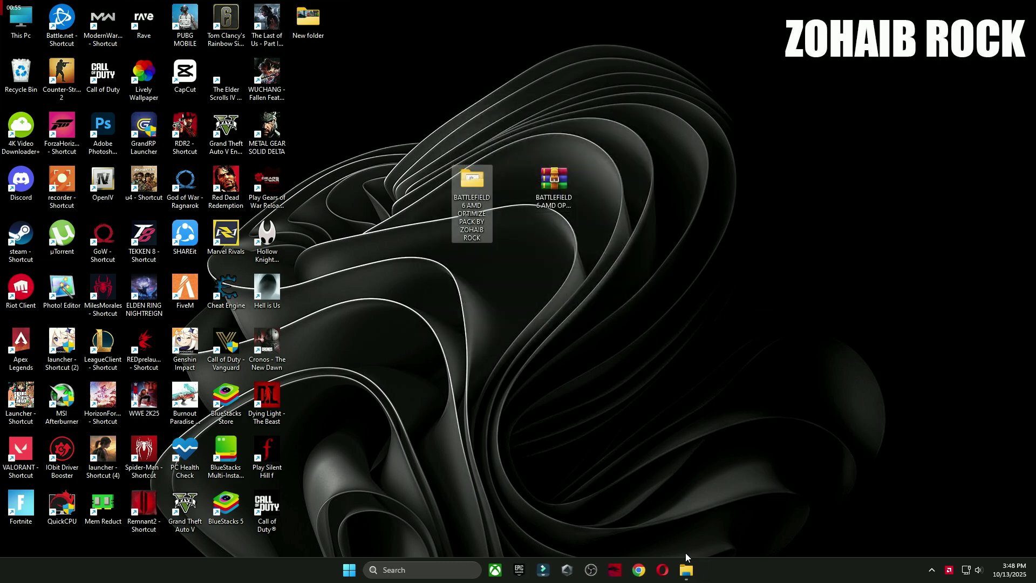
Open the 2 Startup Apps shortcut and make sure uTorrent is disabled at startup
click(517, 187)
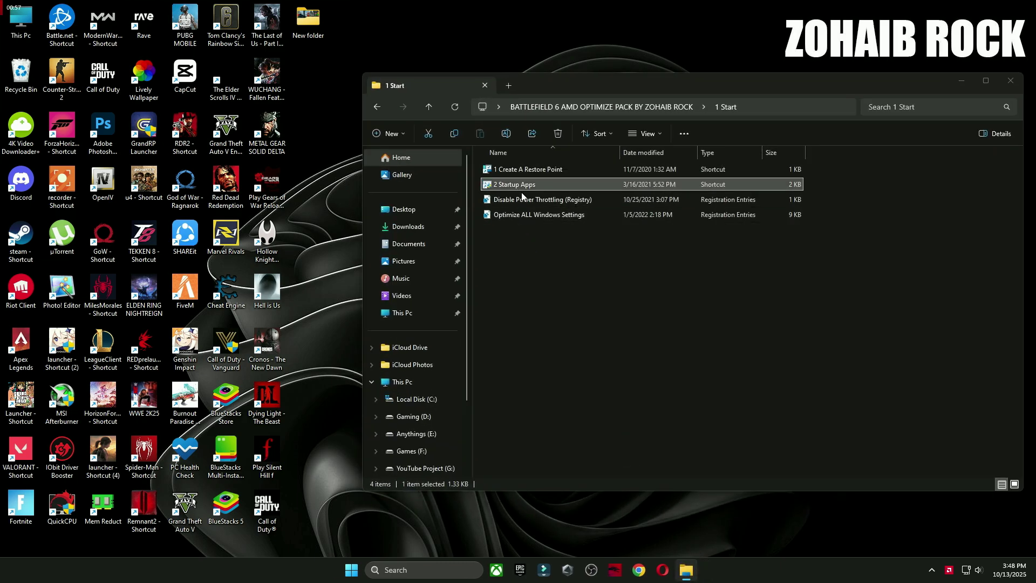
double_click(521, 186)
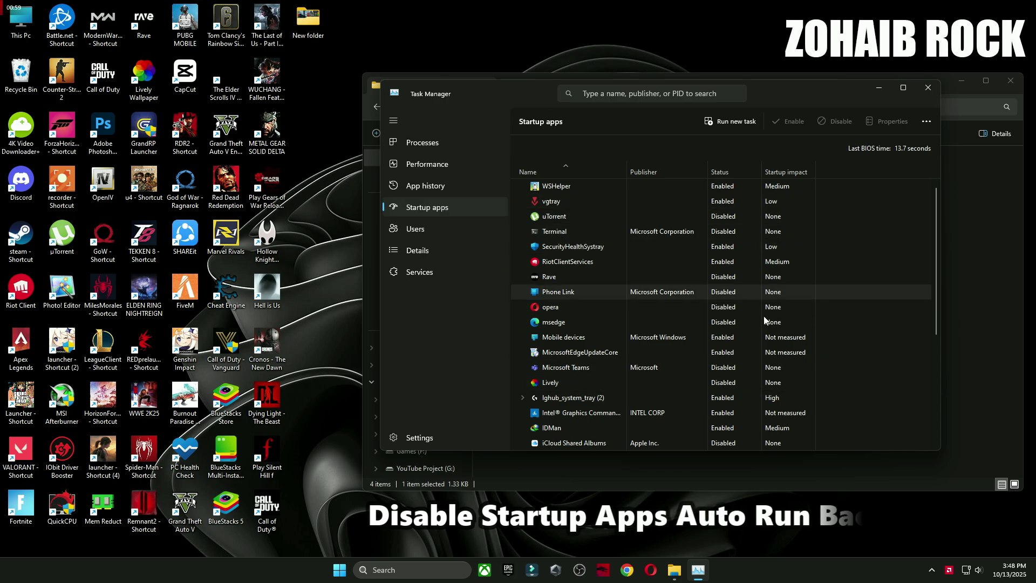
scroll(702, 311, down, 2)
scroll(671, 324, up, 2)
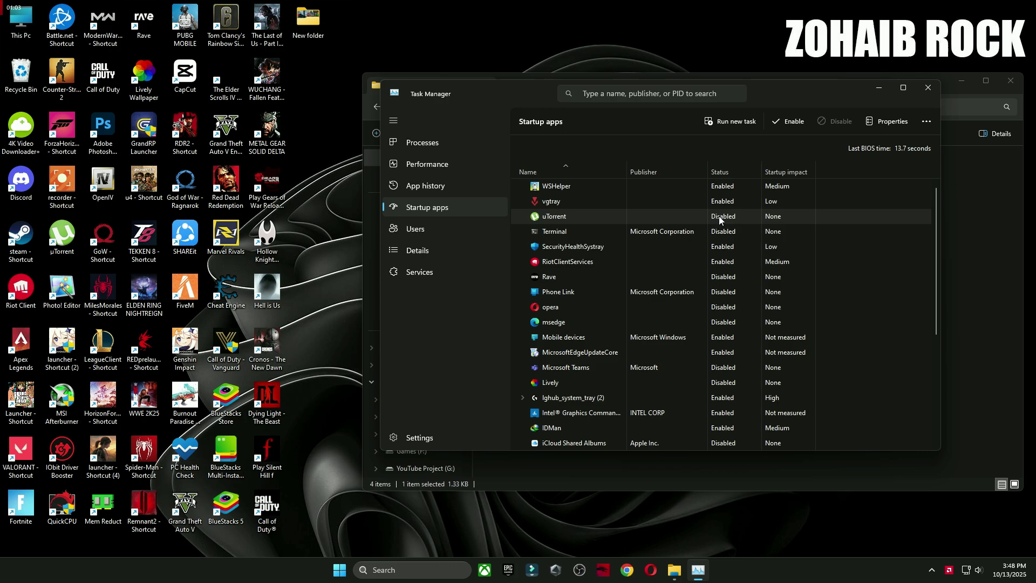
click(792, 122)
click(837, 124)
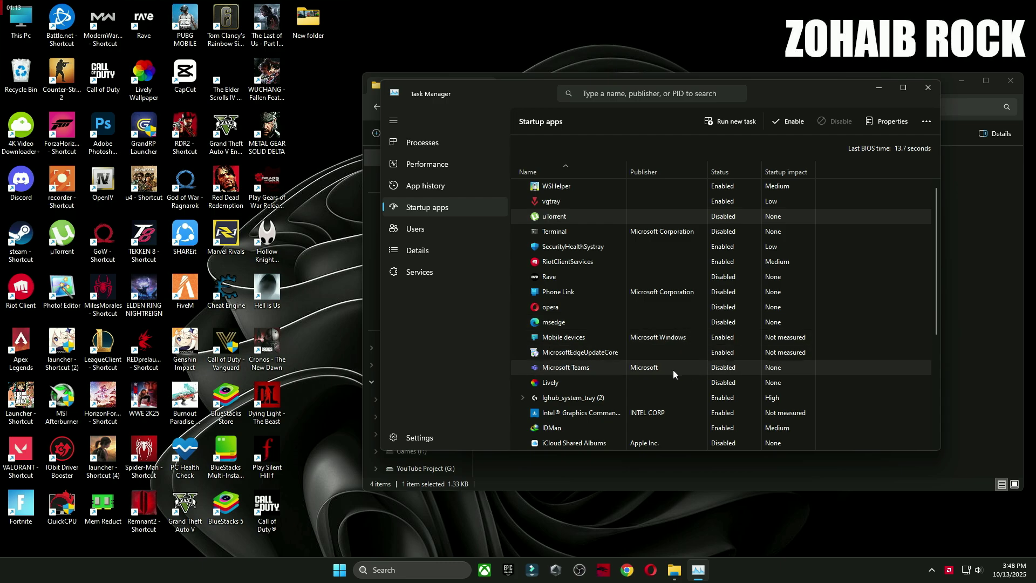
Review the remaining startup apps down to the end of the list and close Task Manager
scroll(718, 378, down, 3)
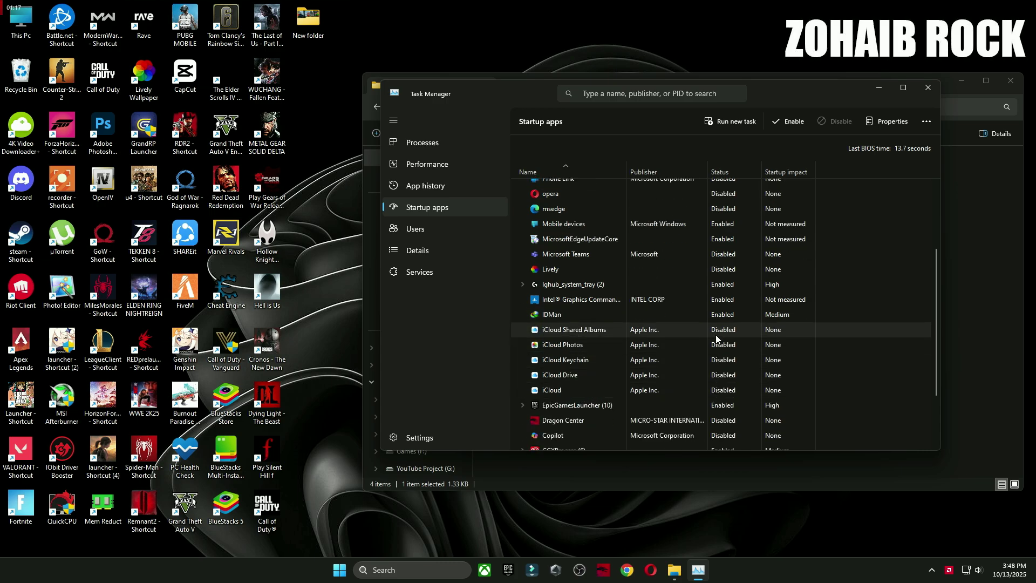
scroll(716, 335, down, 2)
scroll(724, 371, down, 1)
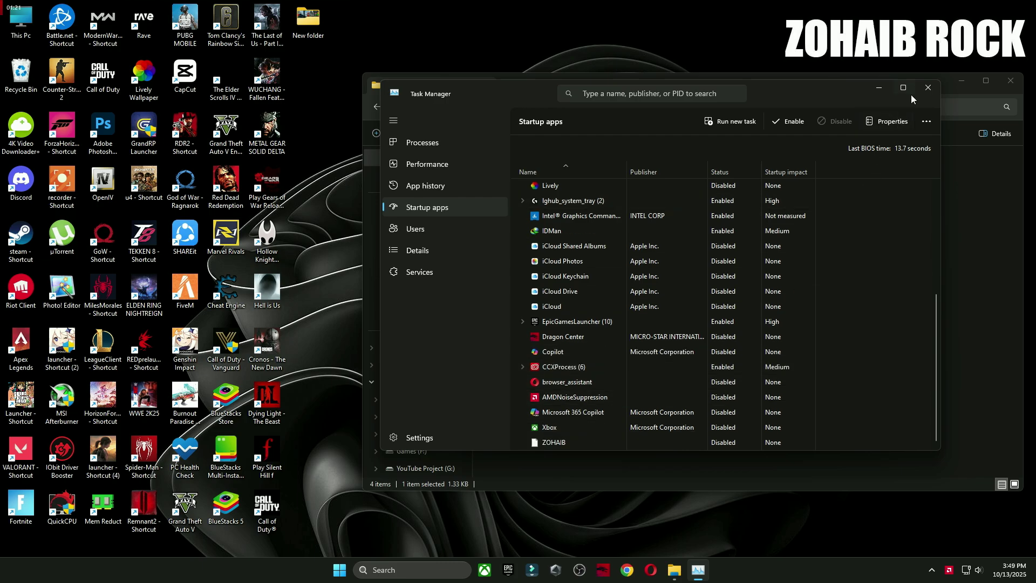
click(928, 87)
Select the two registry files, look over the System page of Windows Settings, and close Settings
click(547, 216)
ctrl+click(498, 200)
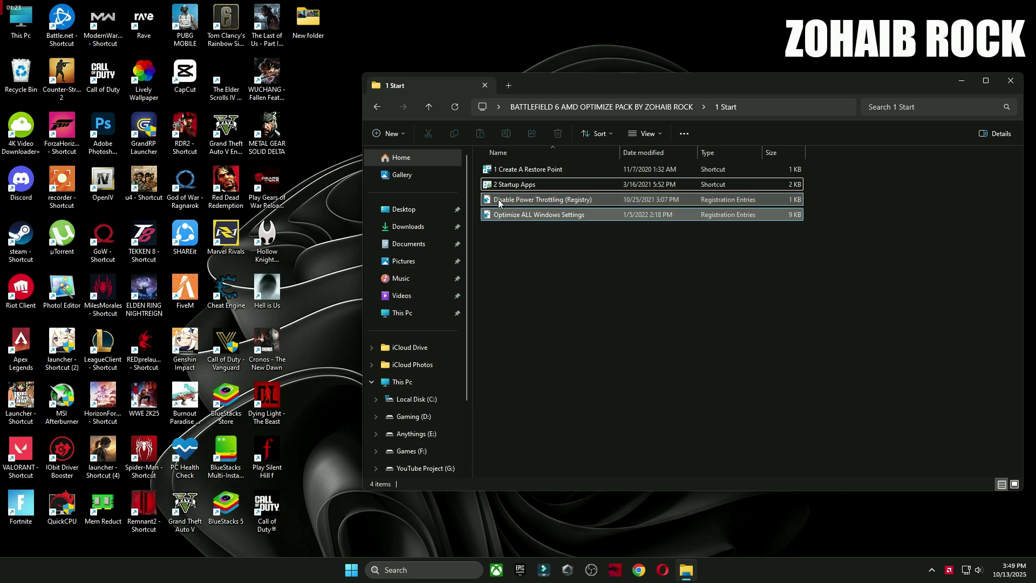
key(super)
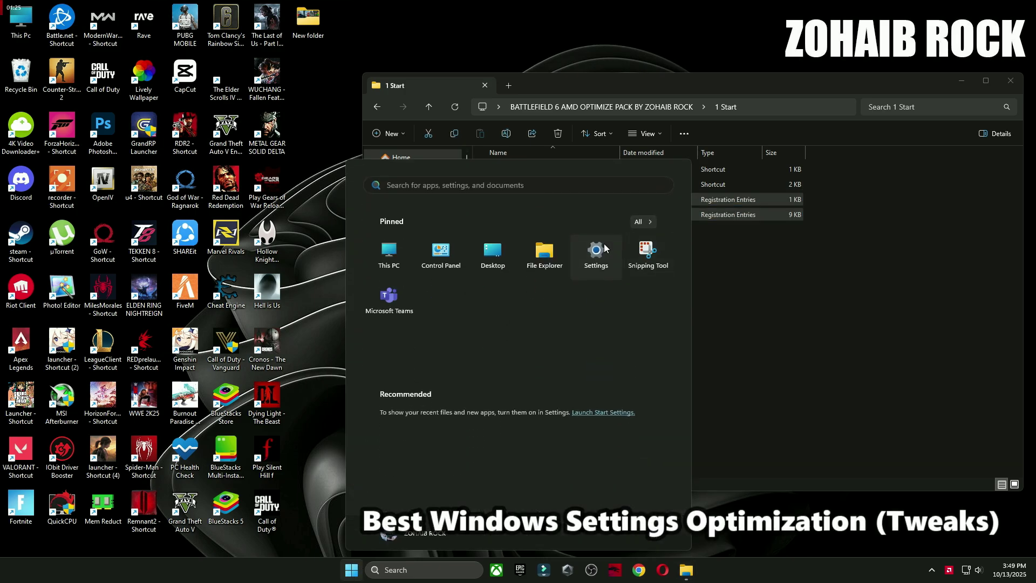
click(596, 255)
scroll(490, 309, down, 4)
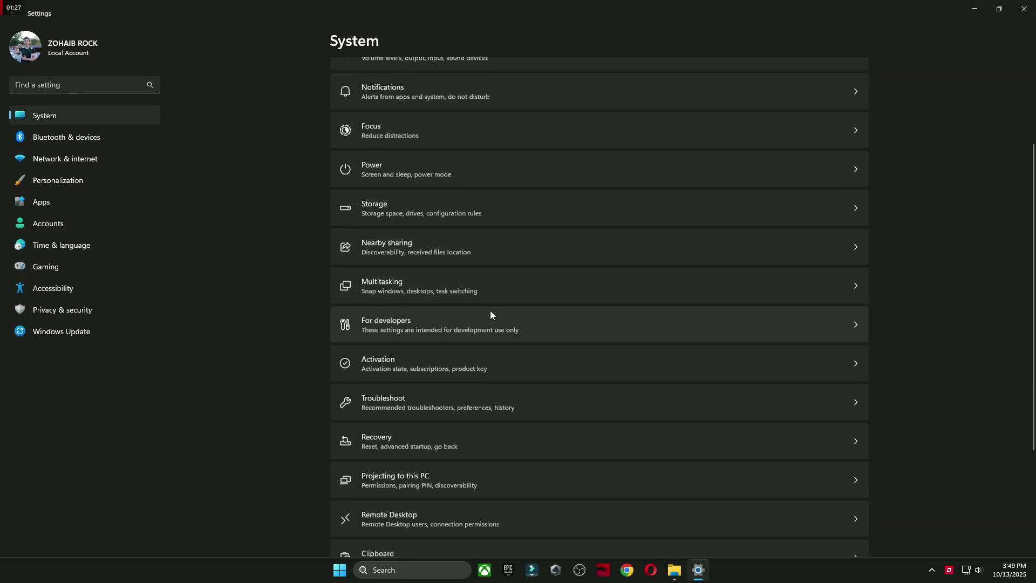
click(1023, 10)
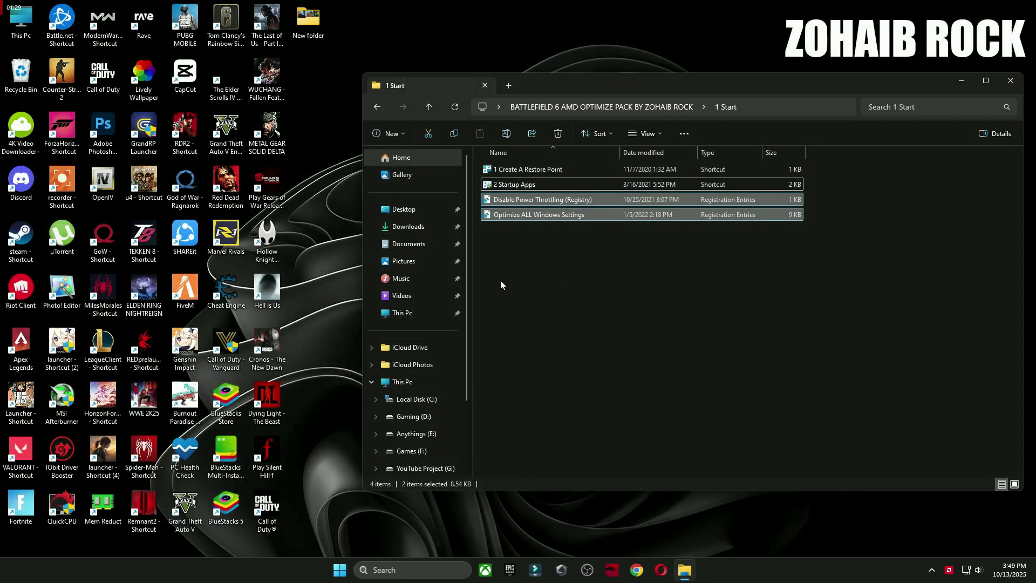
Merge the Optimize ALL Windows Settings file into the registry and accept the prompts
double_click(528, 212)
click(575, 370)
click(599, 299)
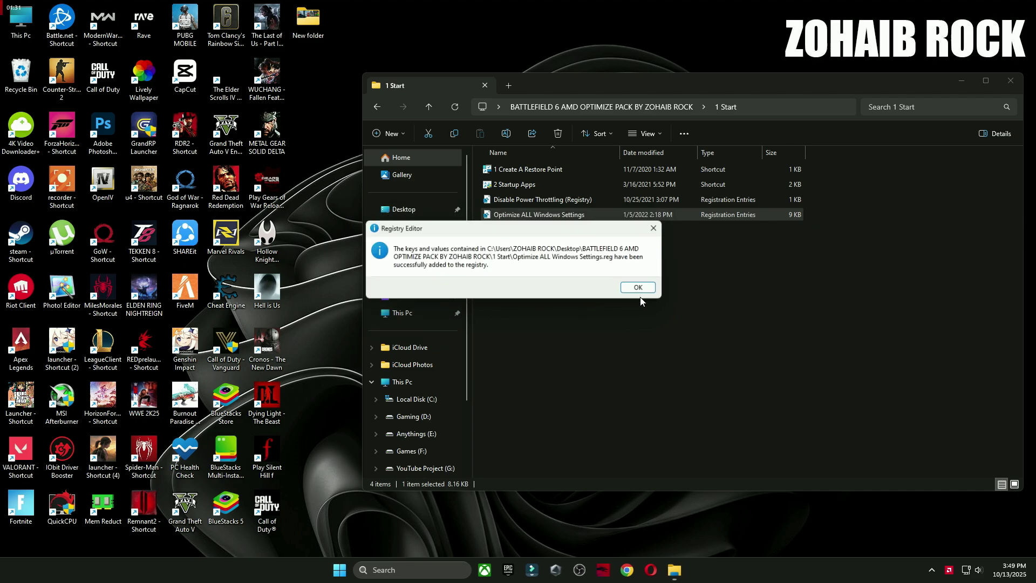
click(637, 286)
Merge the Disable Power Throttling (Registry) file into the registry and accept the prompts
double_click(551, 200)
click(575, 370)
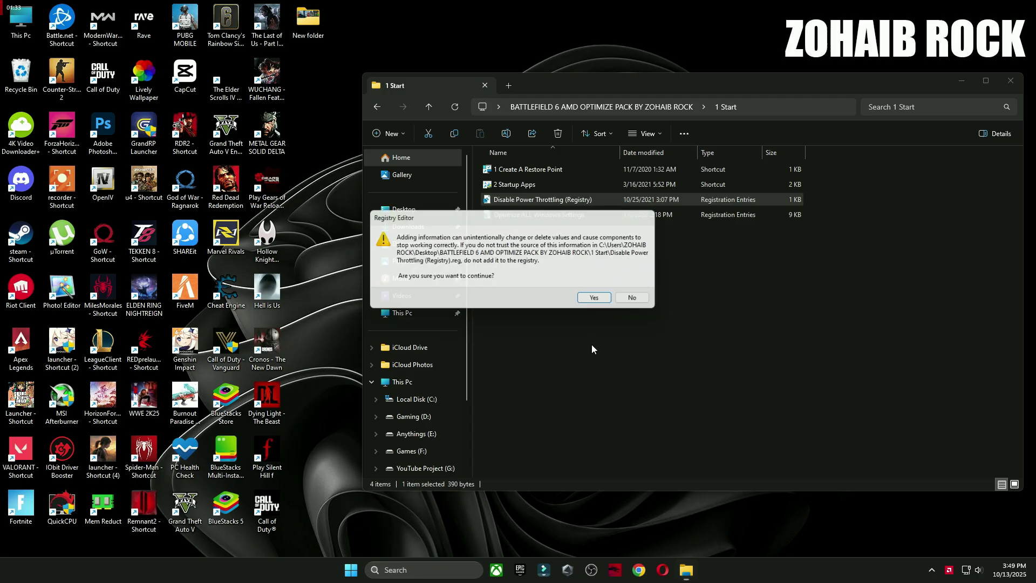
click(594, 295)
click(630, 287)
Open Mouse Acceleration from the 2 Control Panel folder, check the pointer and button settings, and accept the mouse properties
click(377, 107)
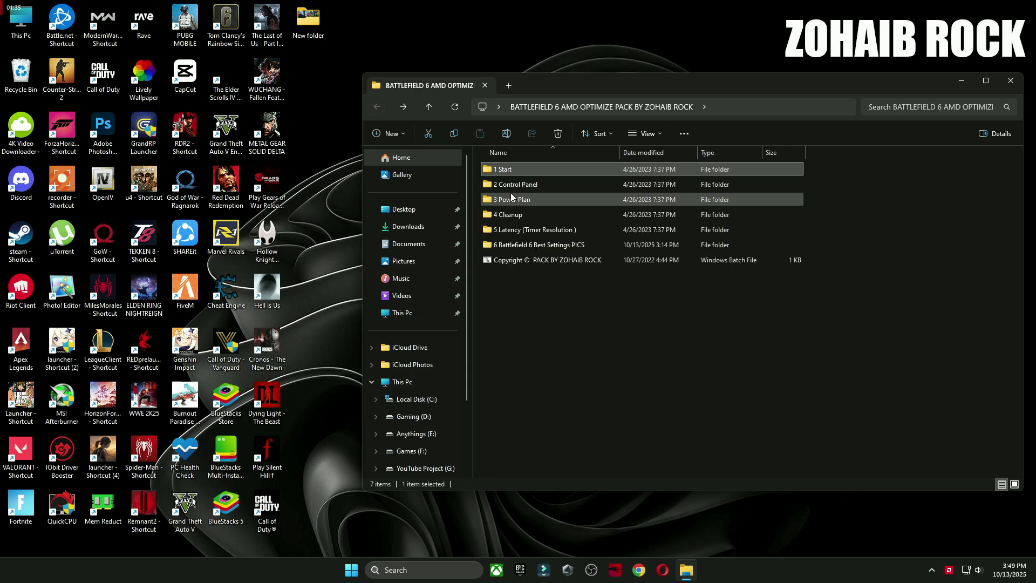
double_click(508, 188)
click(501, 172)
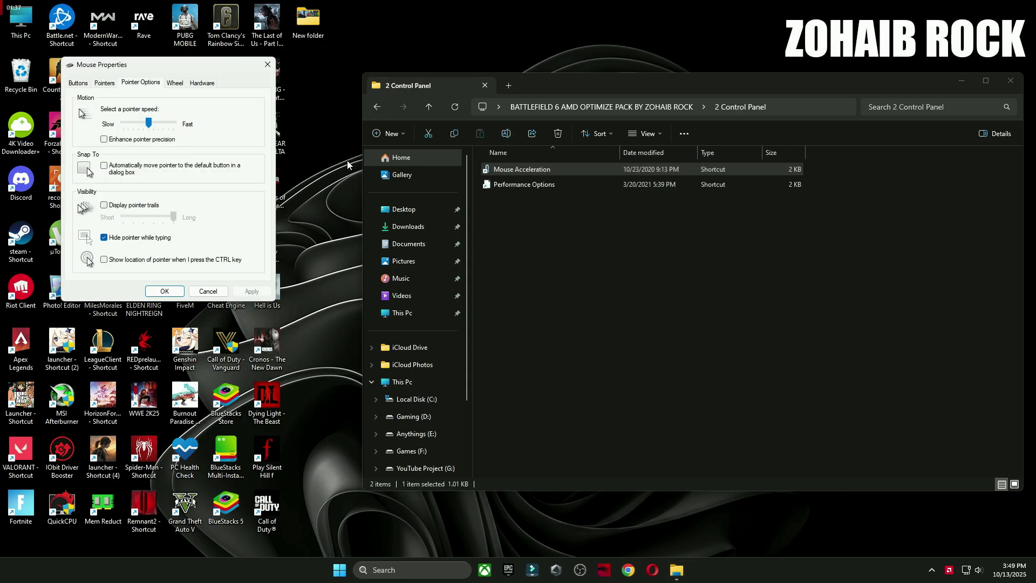
drag(218, 70, 629, 121)
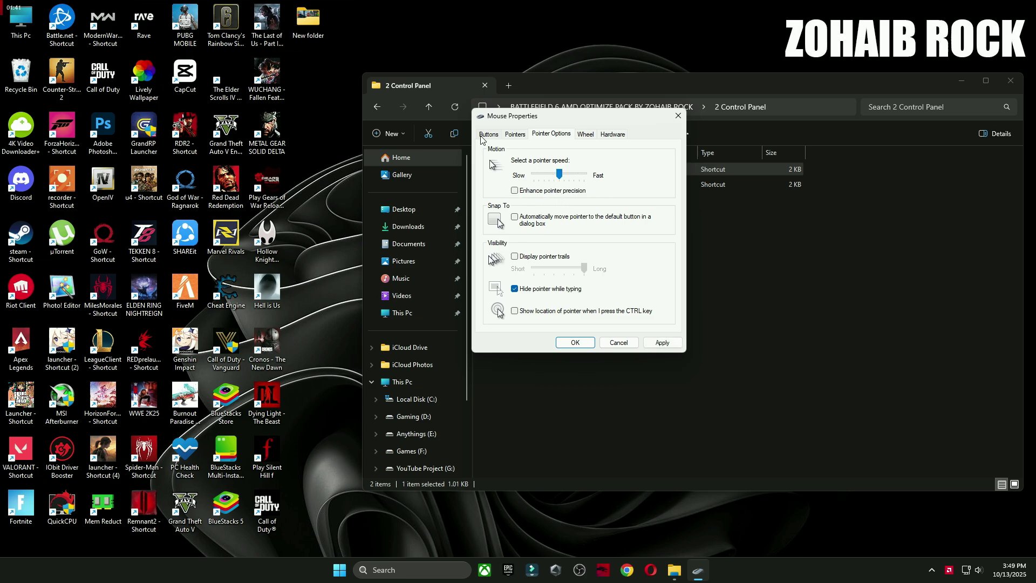
click(488, 134)
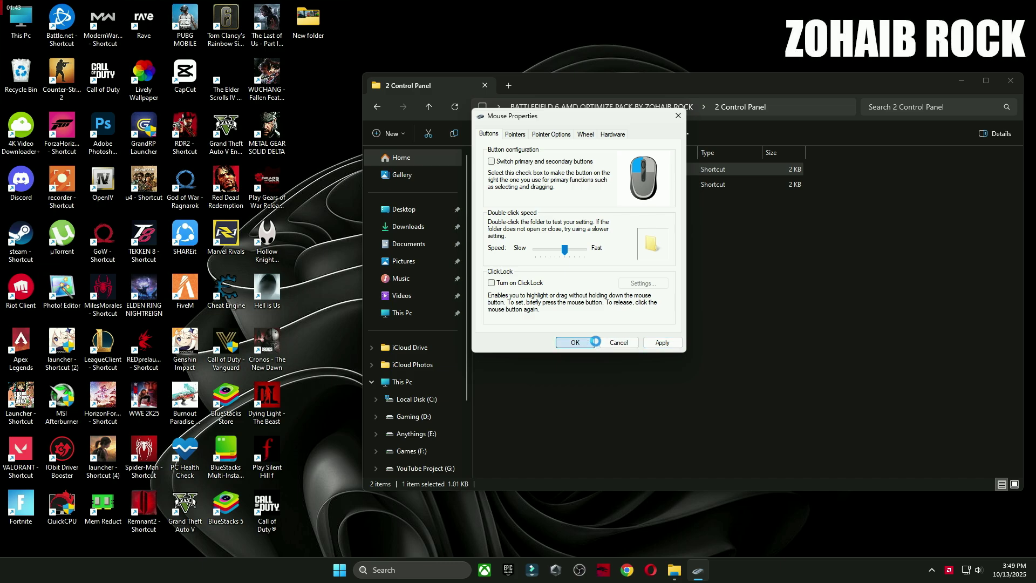
click(575, 342)
Open Performance Options and set the visual effects to Let Windows choose what's best for my computer
double_click(516, 184)
drag(232, 86, 628, 121)
click(535, 200)
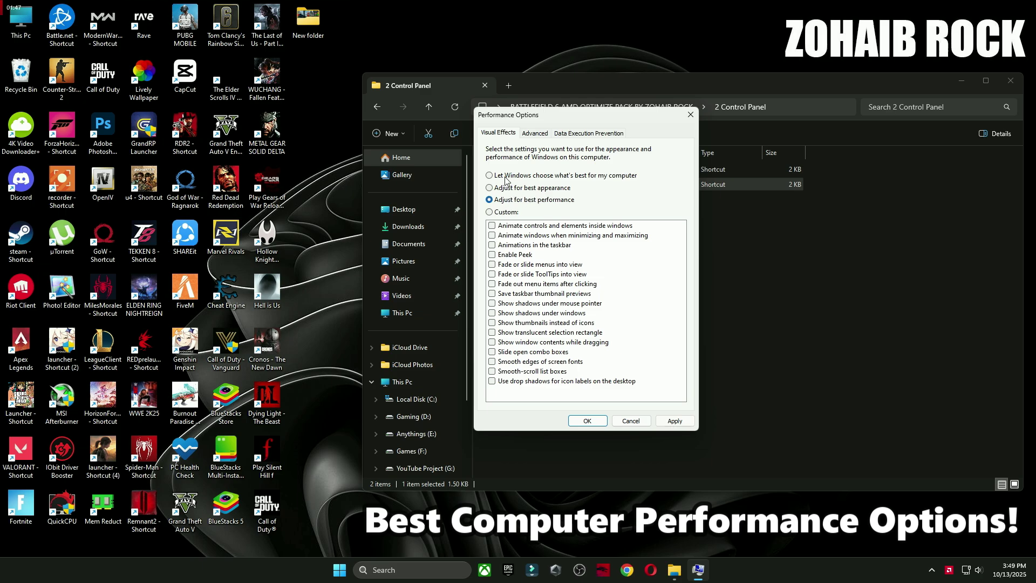
click(489, 176)
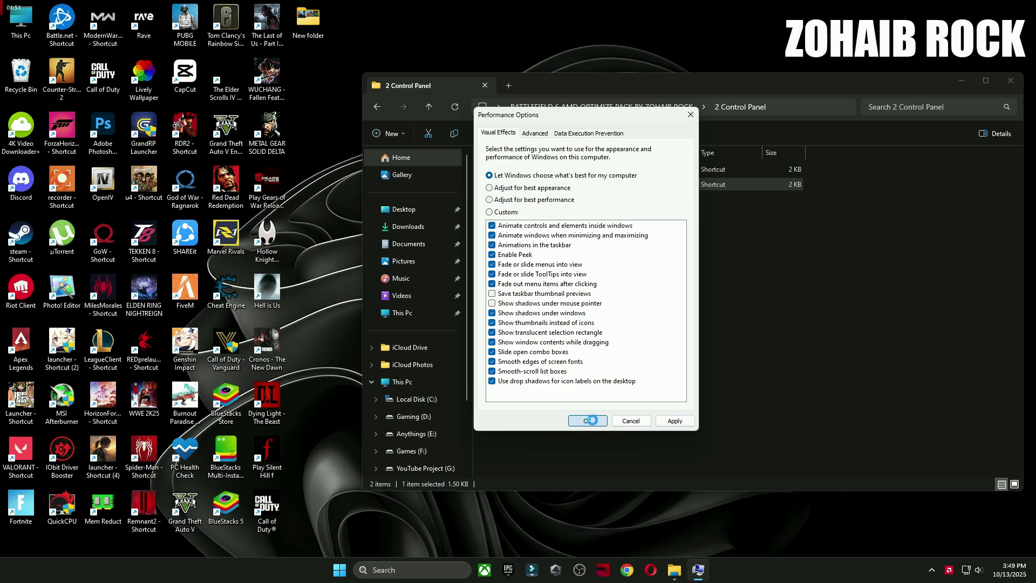
Look in the pack's 3 Power Plan folder, launch the installed QuickCPU from the desktop, and minimize the folder window
click(378, 107)
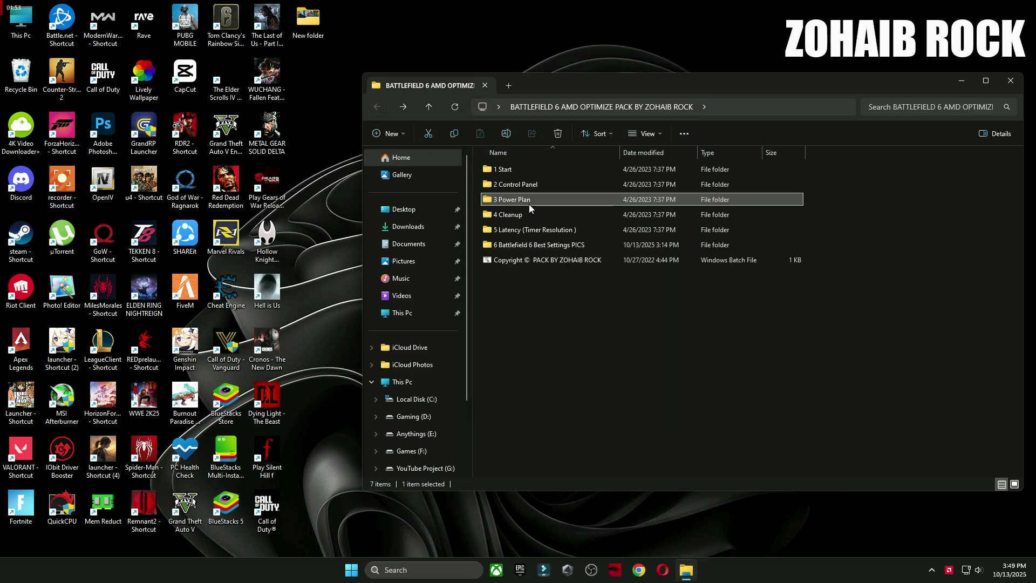
double_click(529, 204)
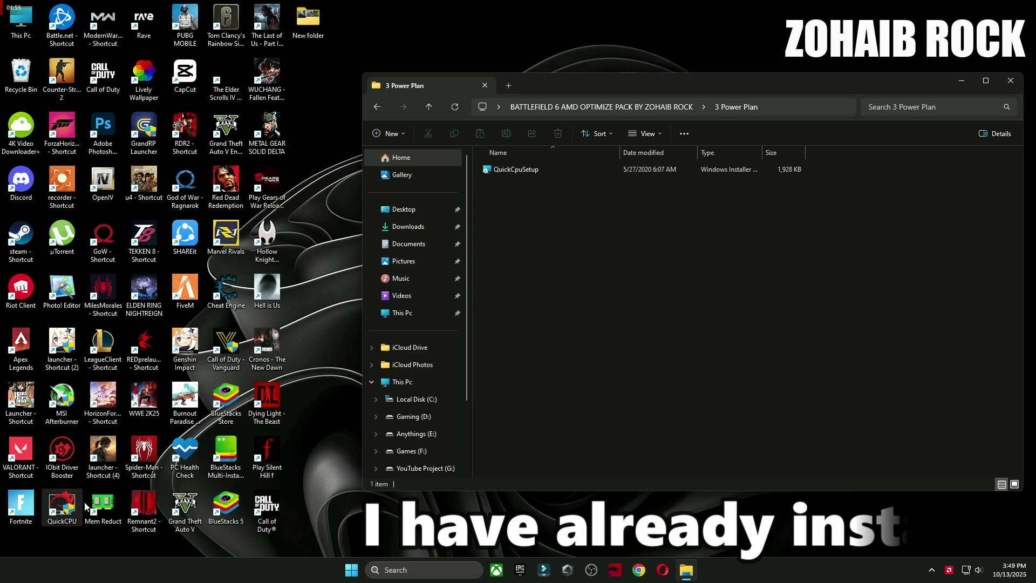
double_click(68, 510)
key(Escape)
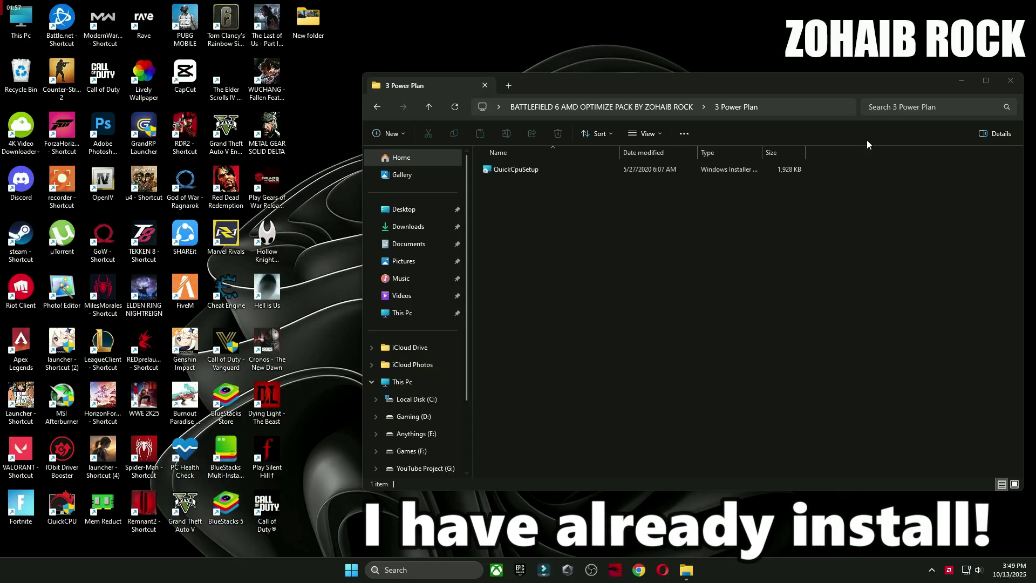
click(964, 84)
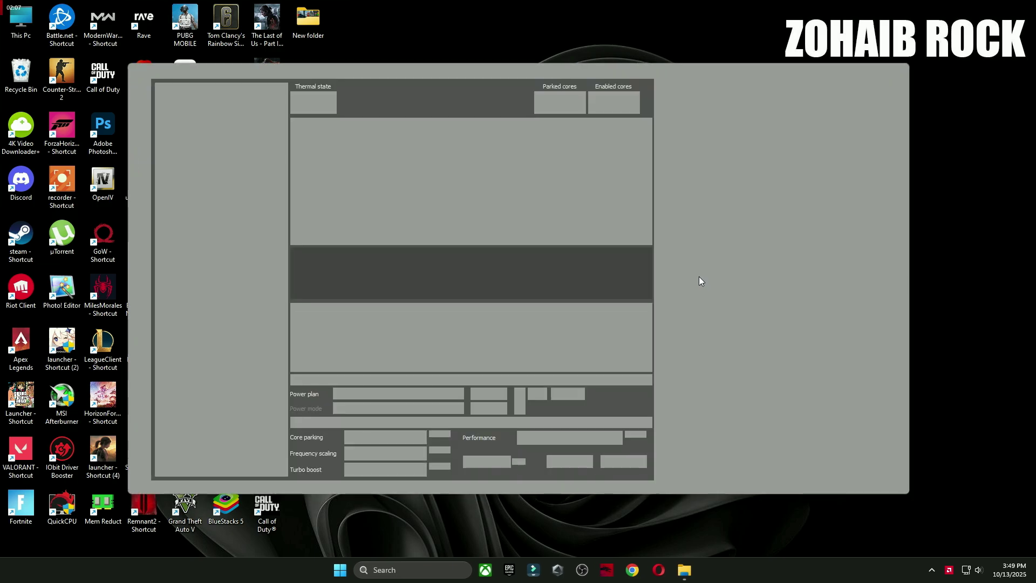
Apply the High performance power plan with core parking, frequency scaling and turbo boost at 100%, and minimize Quick CPU
click(406, 395)
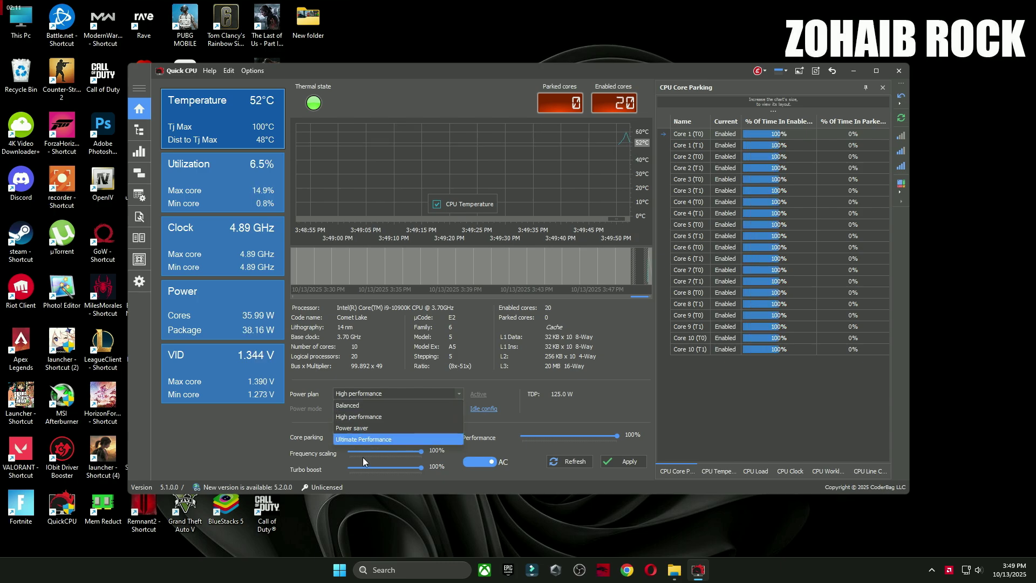
click(363, 418)
click(422, 436)
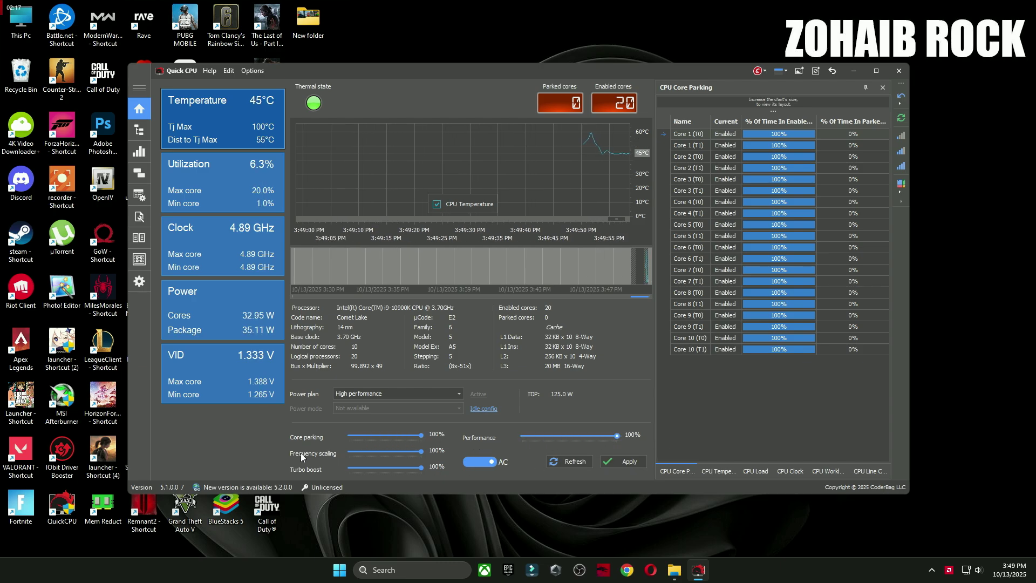
drag(421, 468, 393, 469)
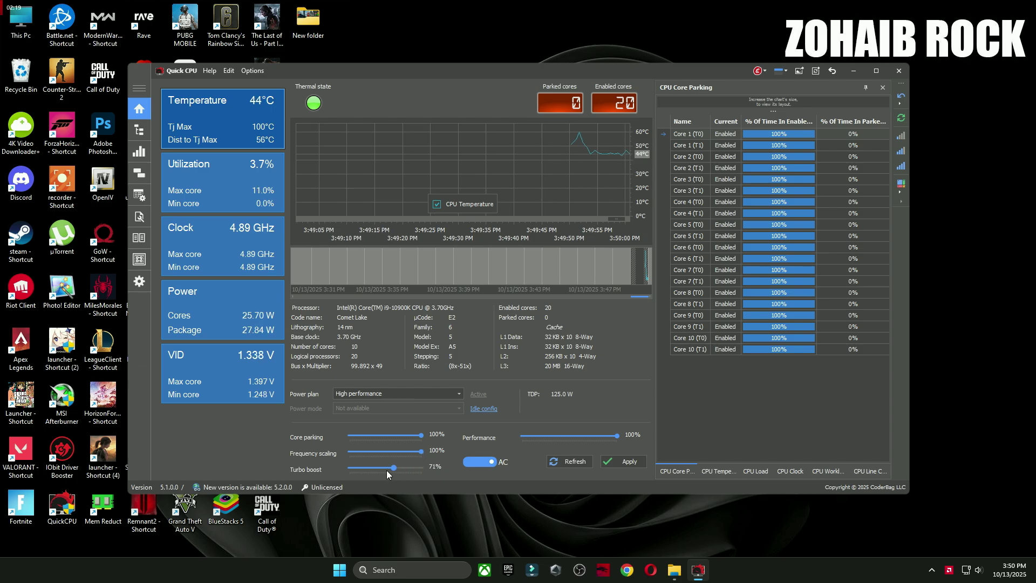
click(620, 463)
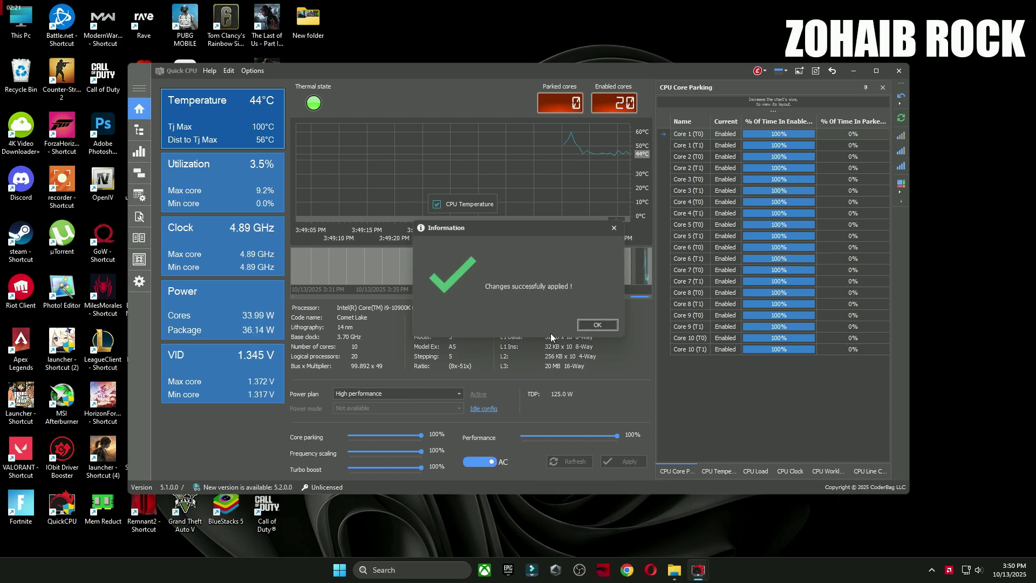
click(592, 322)
click(698, 570)
Search Windows for "power", open Choose a power plan, check the selected and additional plans, and close Power Options
click(456, 570)
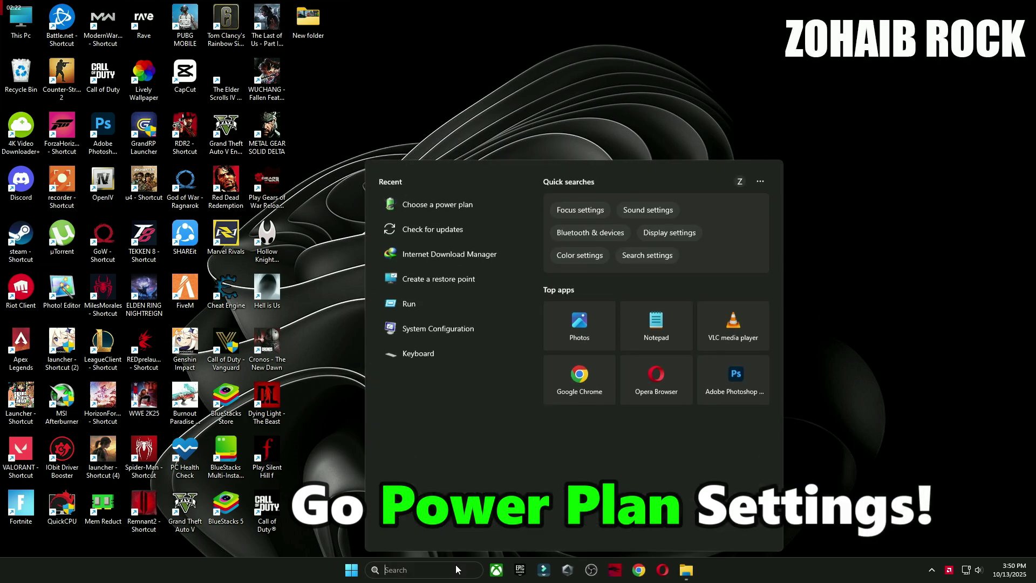
text(power)
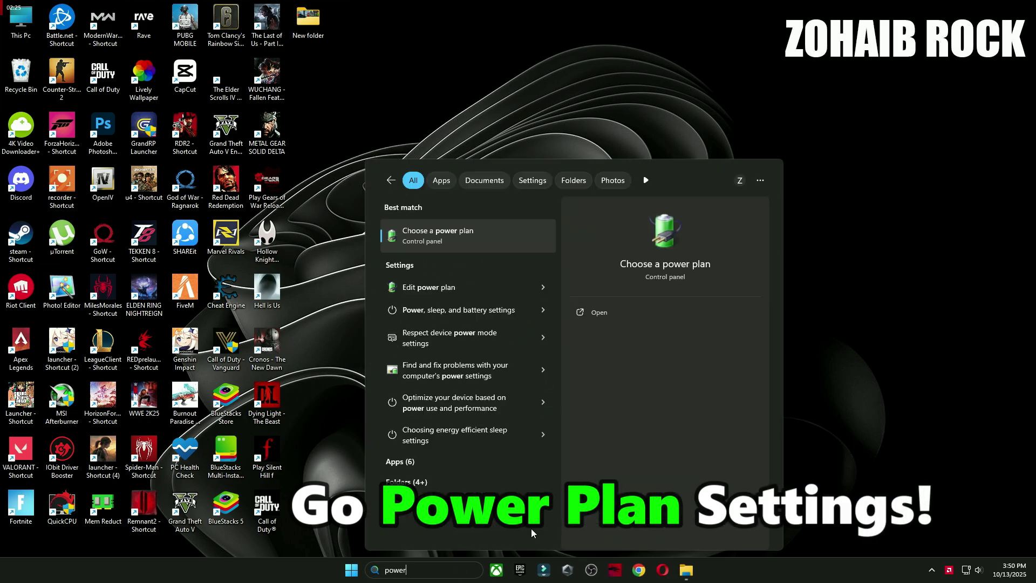
click(455, 238)
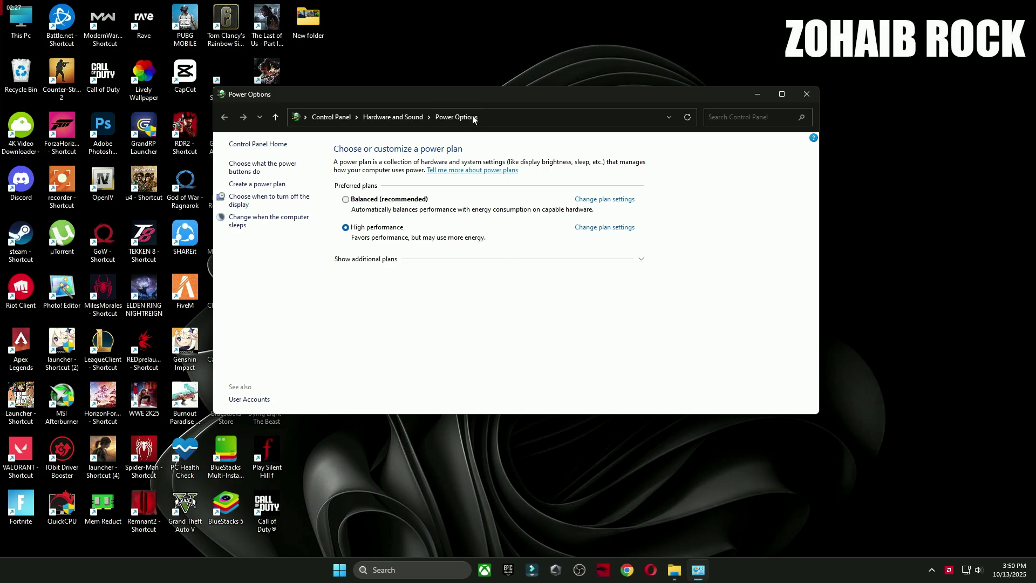
drag(475, 95, 551, 97)
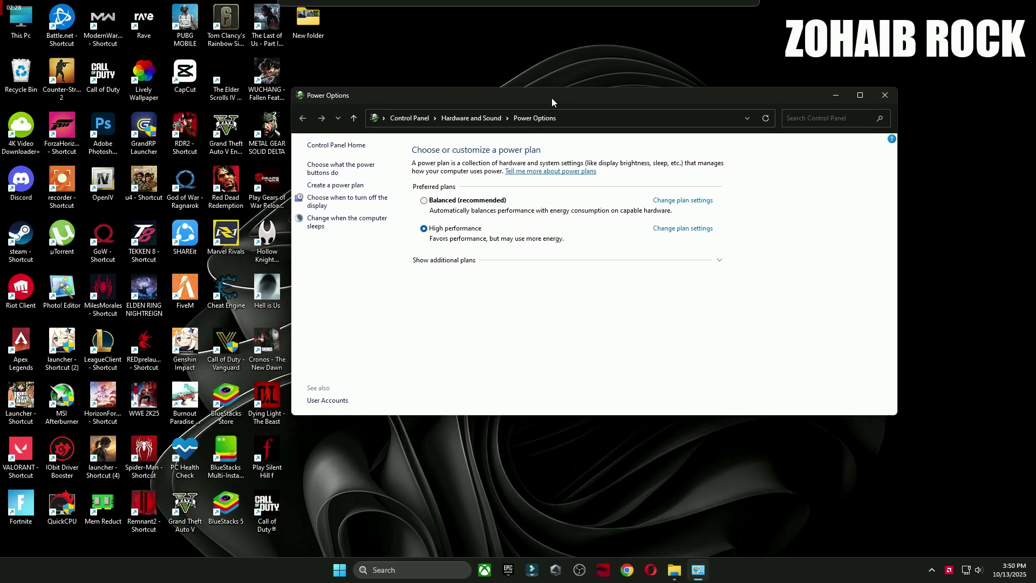
click(455, 261)
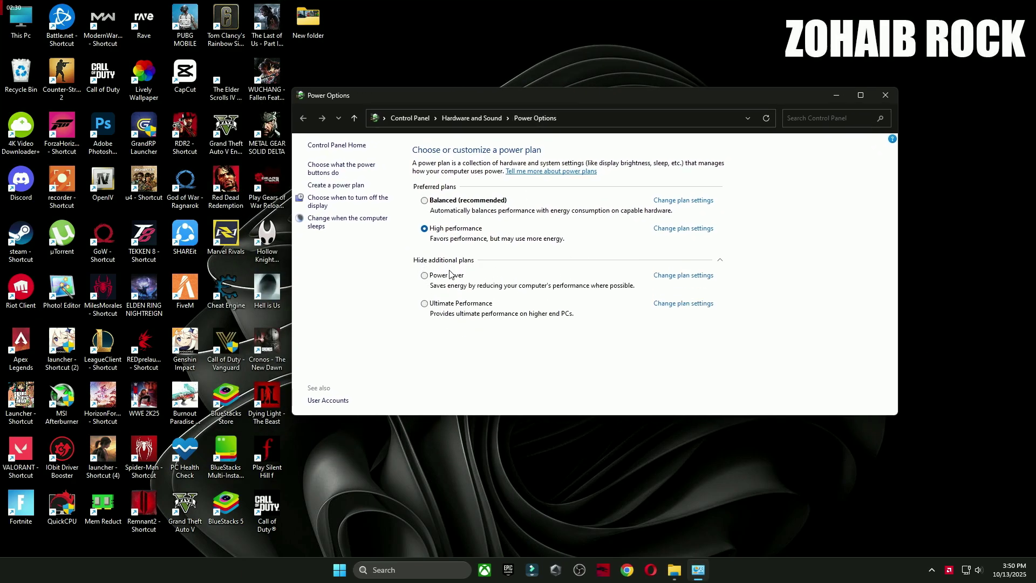
click(720, 261)
click(885, 96)
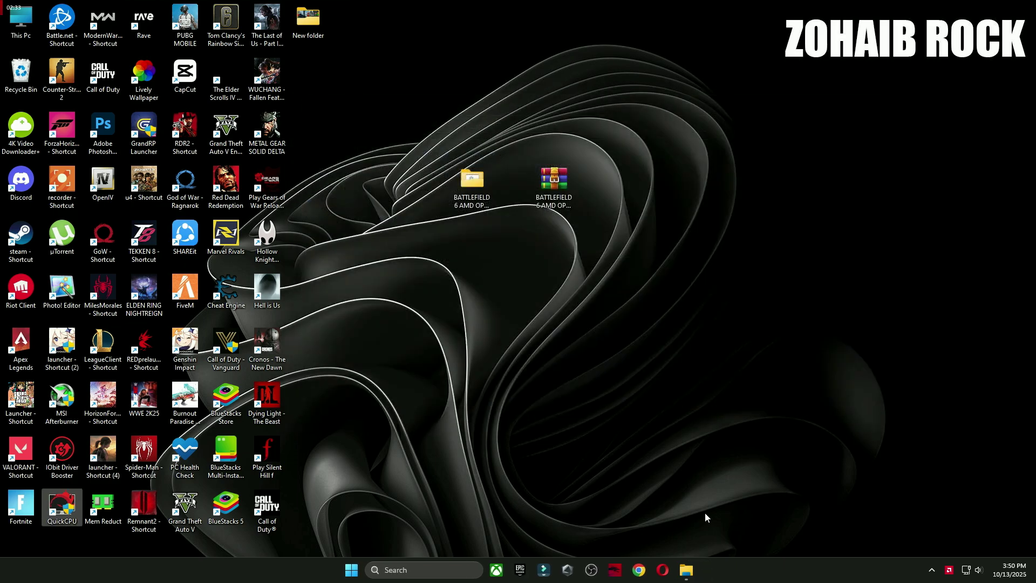
Open the pack's 4 Cleanup folder and run Delete Windows Update Cache
click(688, 572)
key(alt+Left)
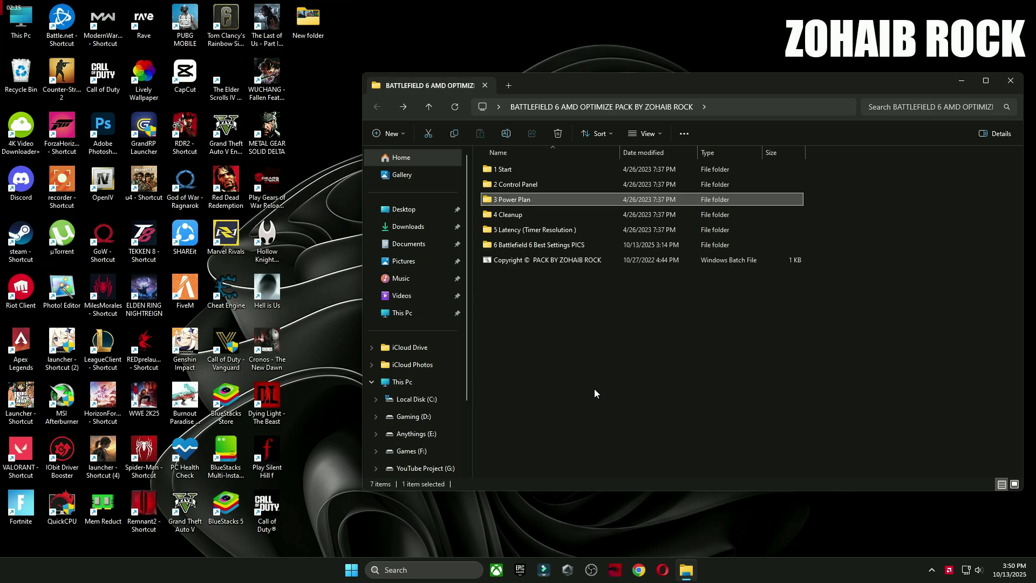
double_click(507, 215)
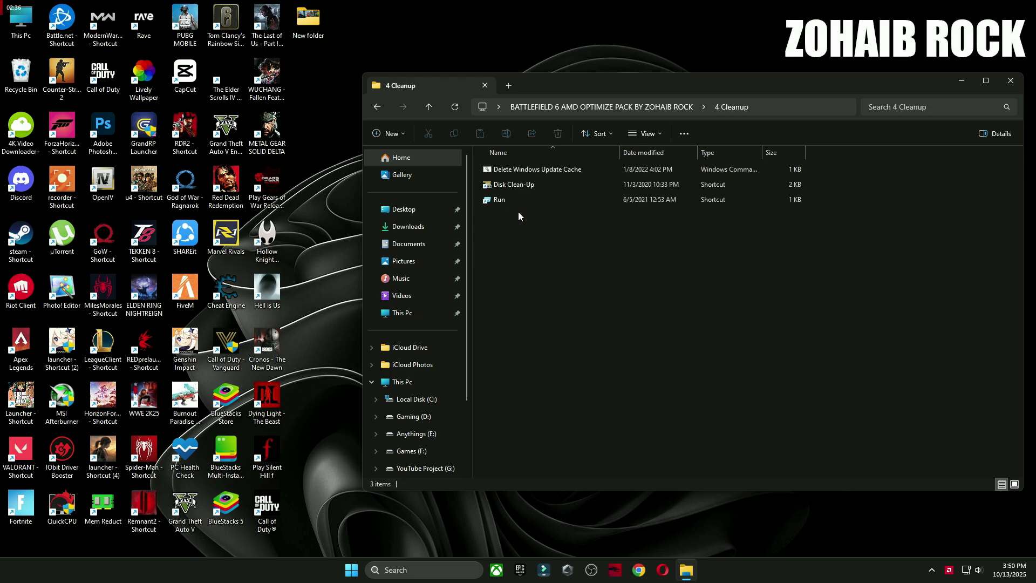
double_click(510, 167)
key(Return)
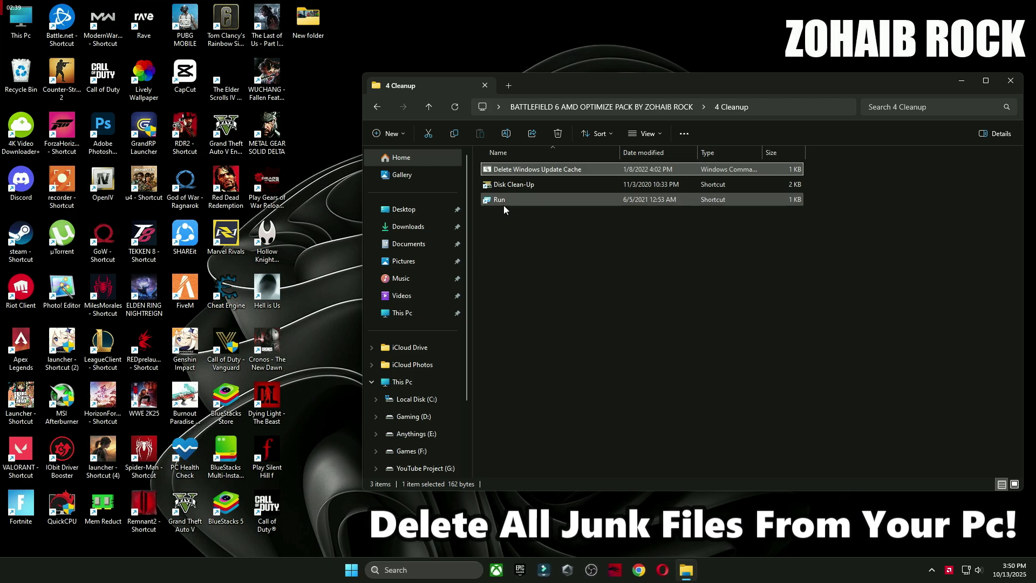
Open the %temp% folder with the pack's Run shortcut, delete all its contents, skip all items in use, and close the folder
double_click(502, 200)
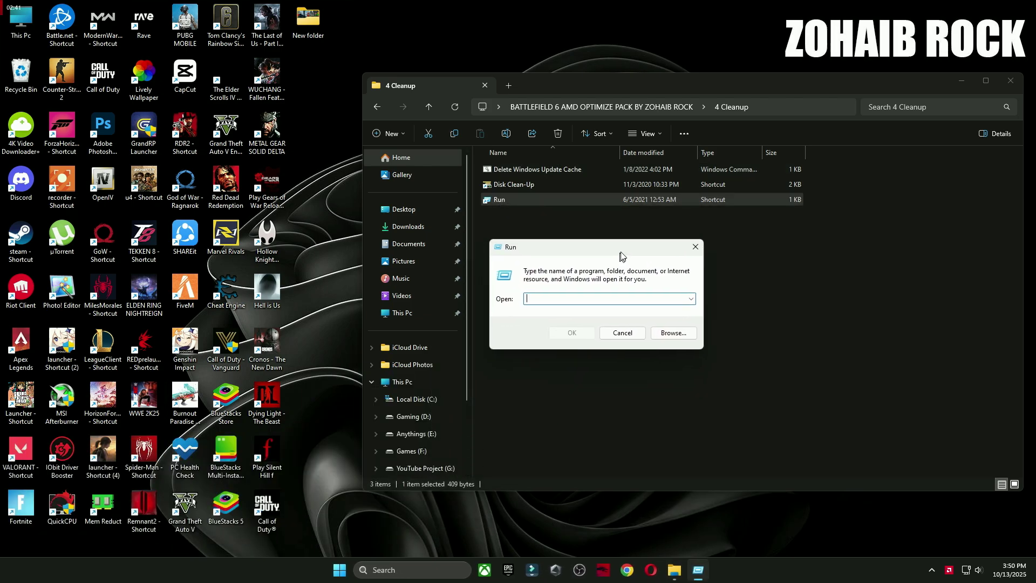
text(%te)
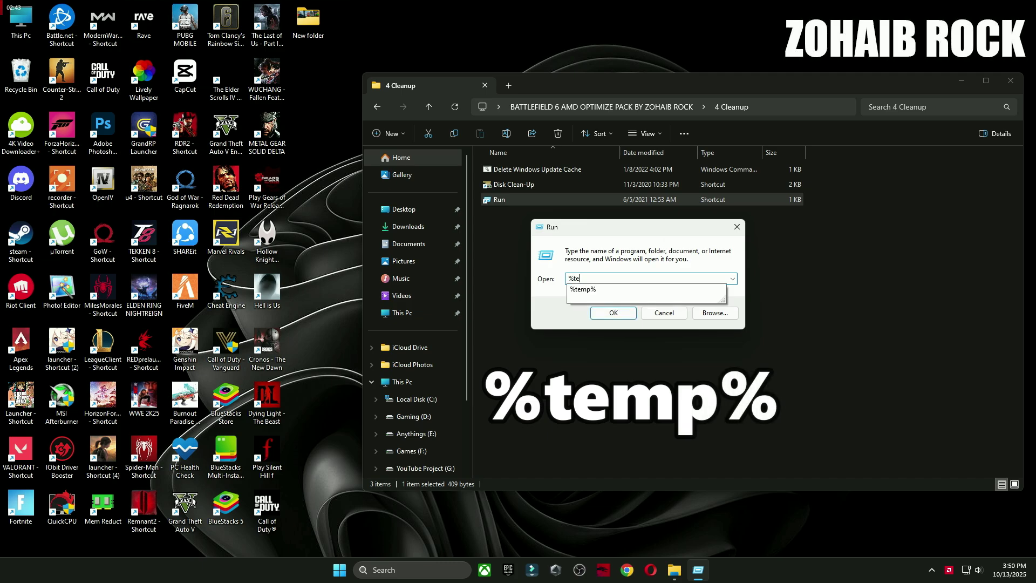
text(mp%)
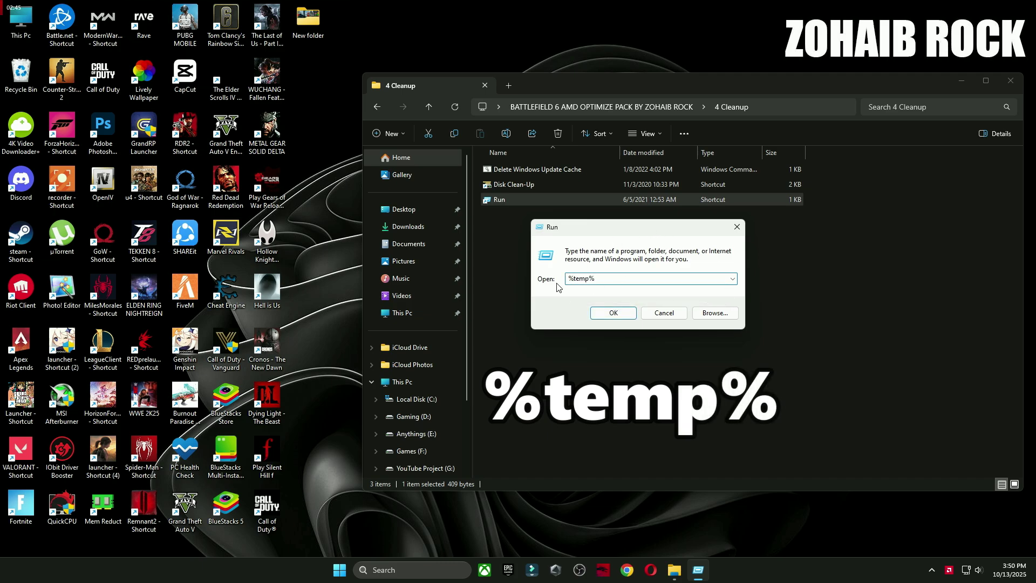
click(614, 313)
key(ctrl+a)
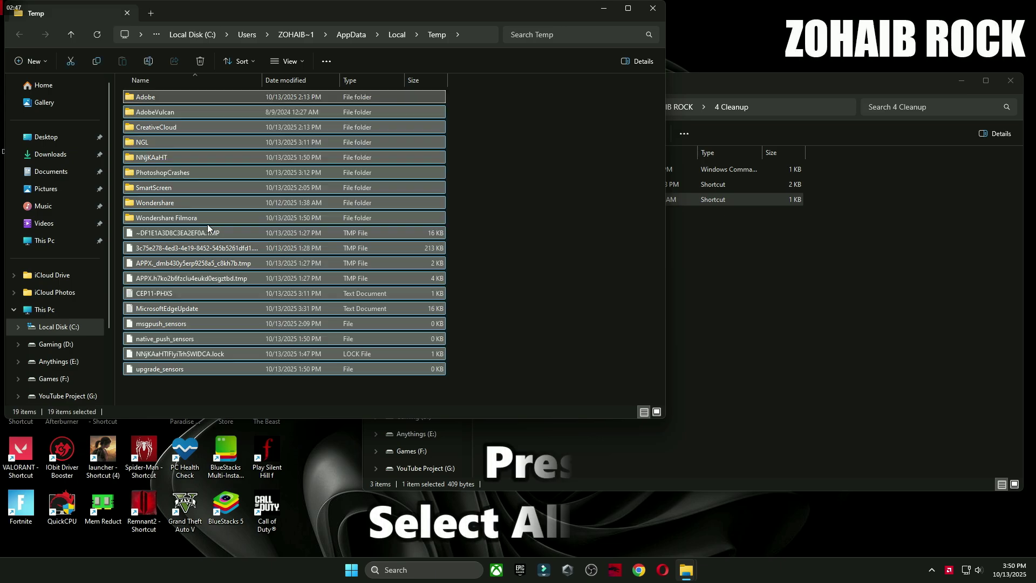
key(Delete)
click(416, 240)
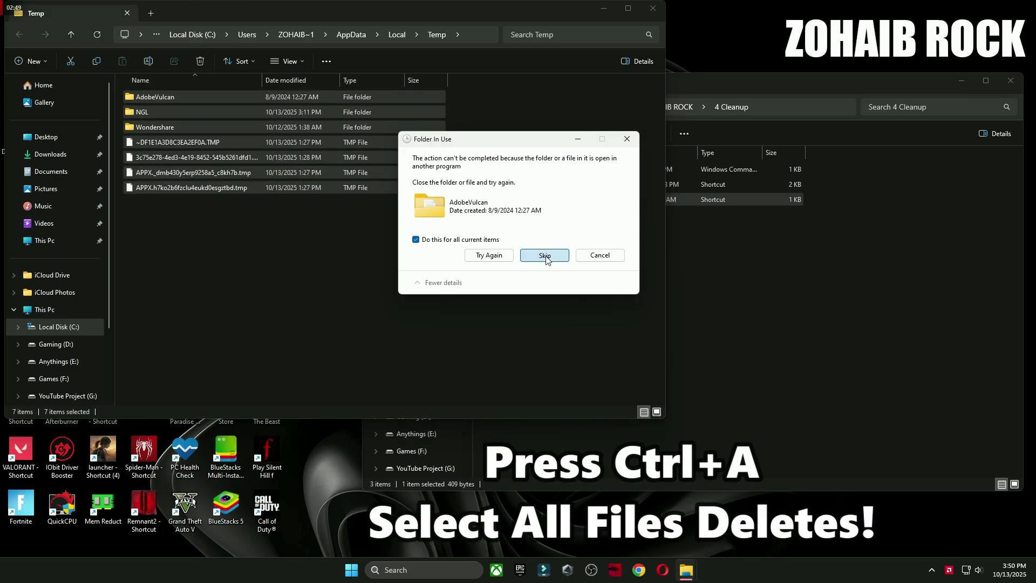
click(545, 255)
click(653, 8)
Open the prefetch folder with the Run shortcut, delete all its files, skip all items in use, and close the folder
double_click(531, 200)
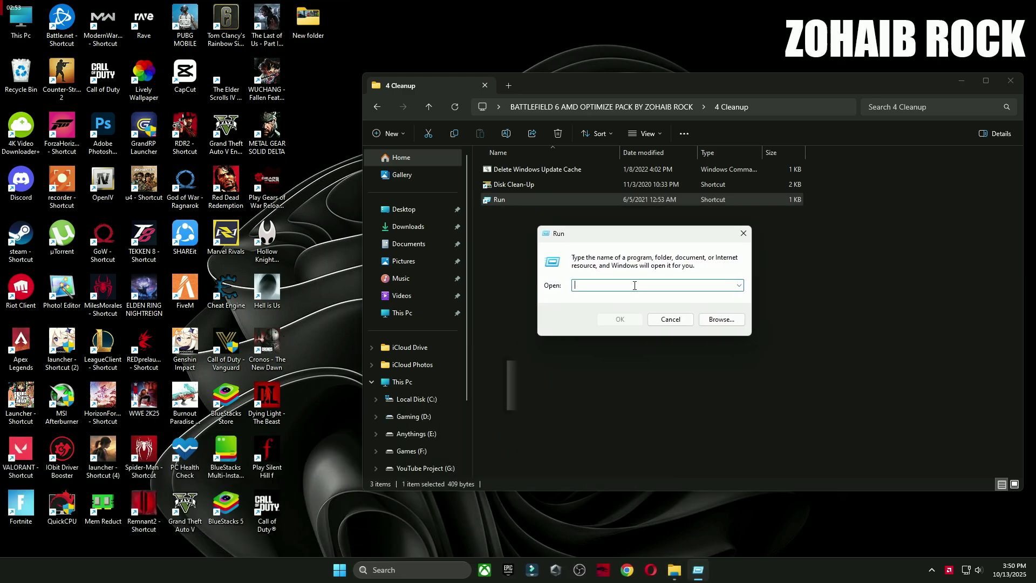
text(pr)
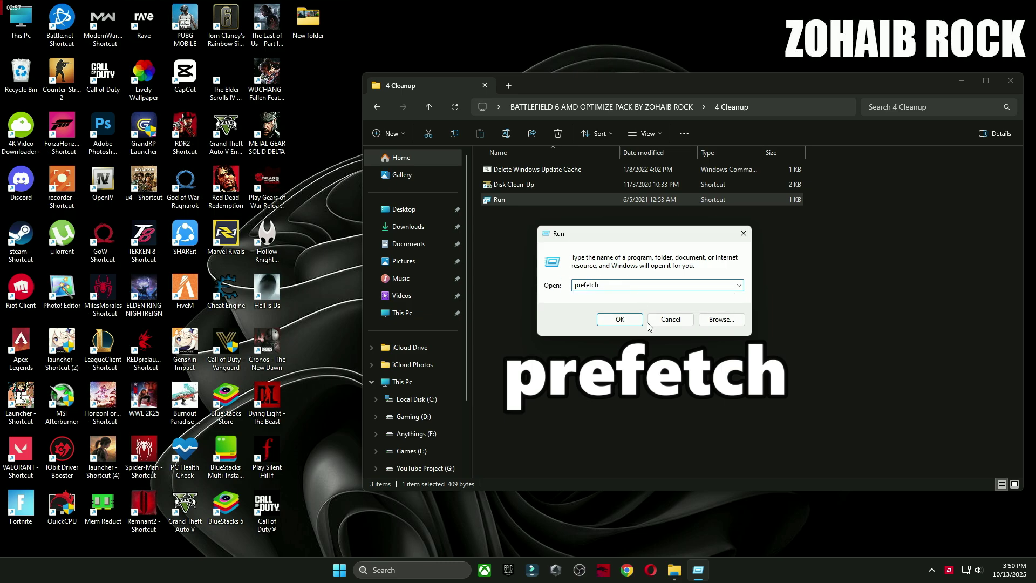
text(efetch)
click(628, 320)
key(ctrl+a)
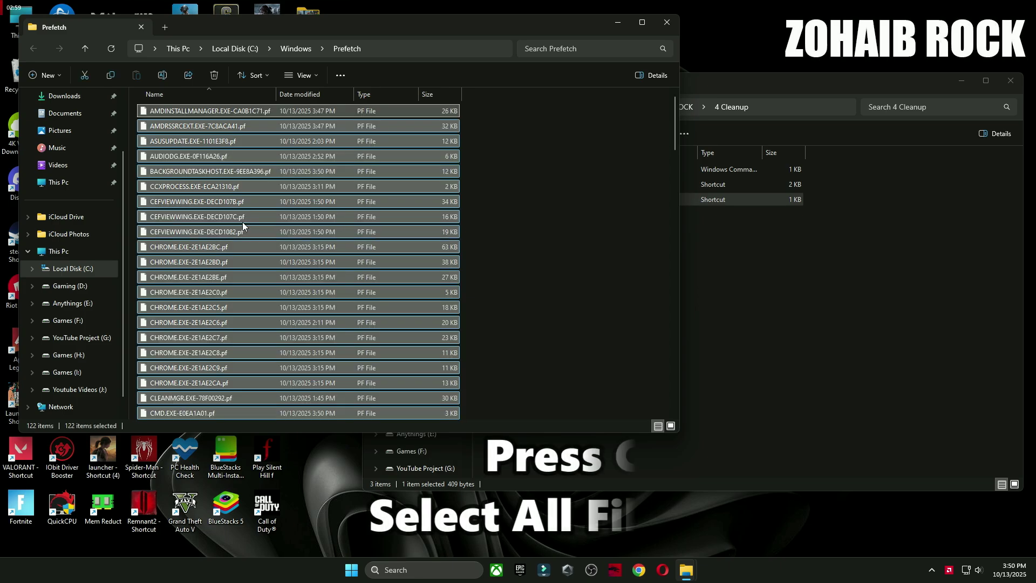
click(215, 75)
click(416, 239)
click(545, 255)
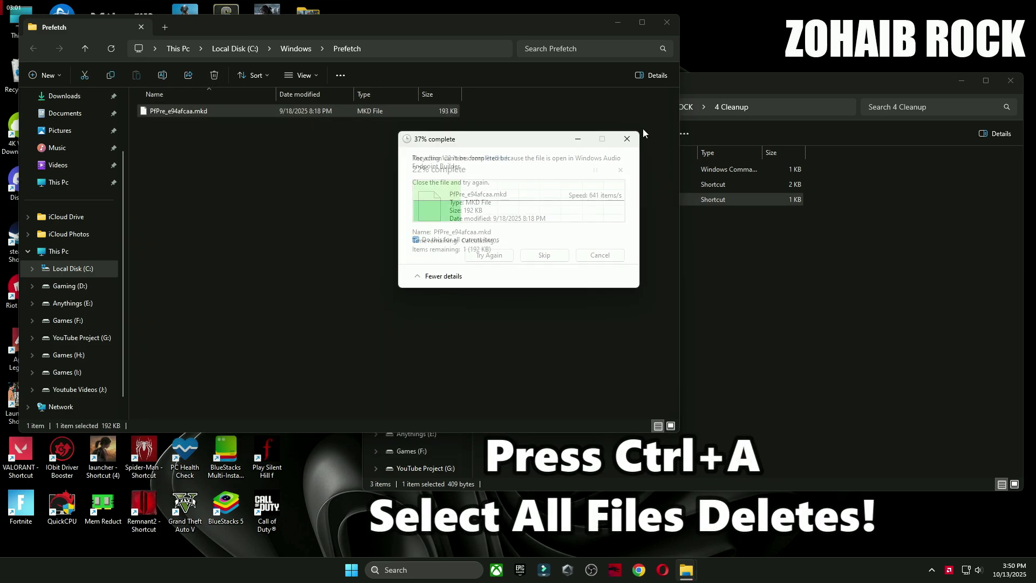
click(667, 22)
Run Disk Clean-Up on drive C:, minimize the pack folder, and permanently delete the selected file categories
double_click(510, 190)
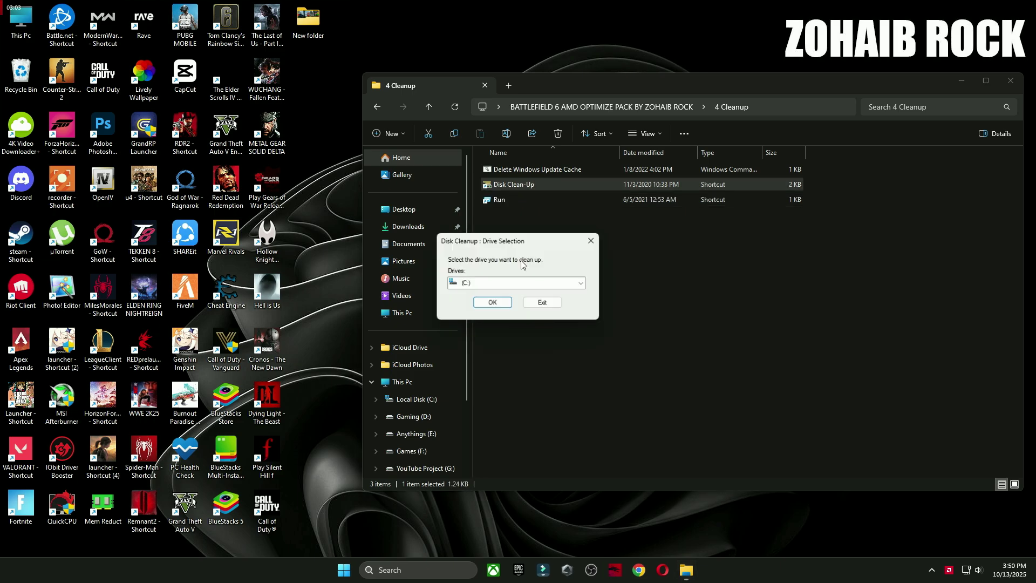
click(493, 302)
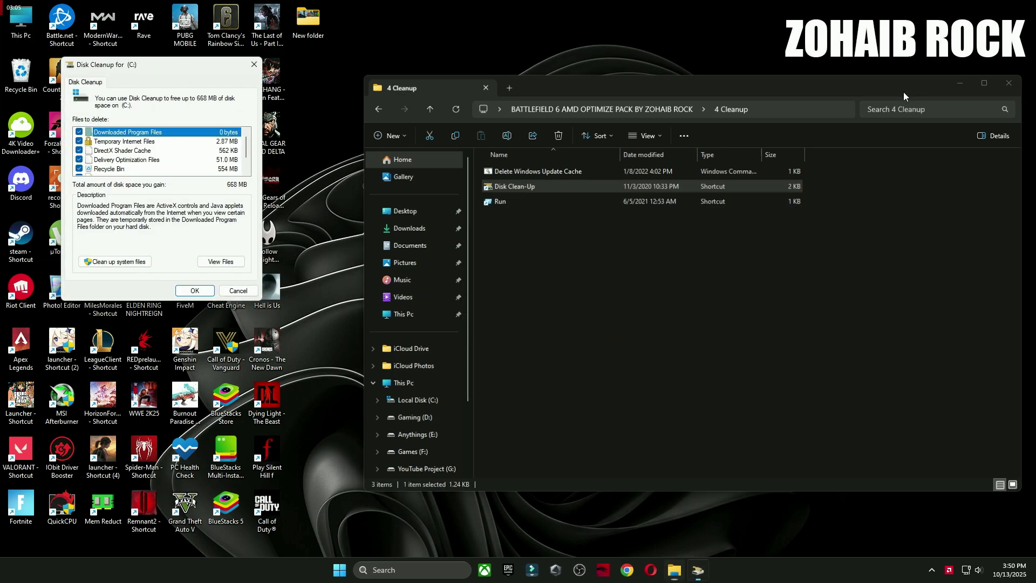
click(960, 83)
drag(193, 62, 567, 97)
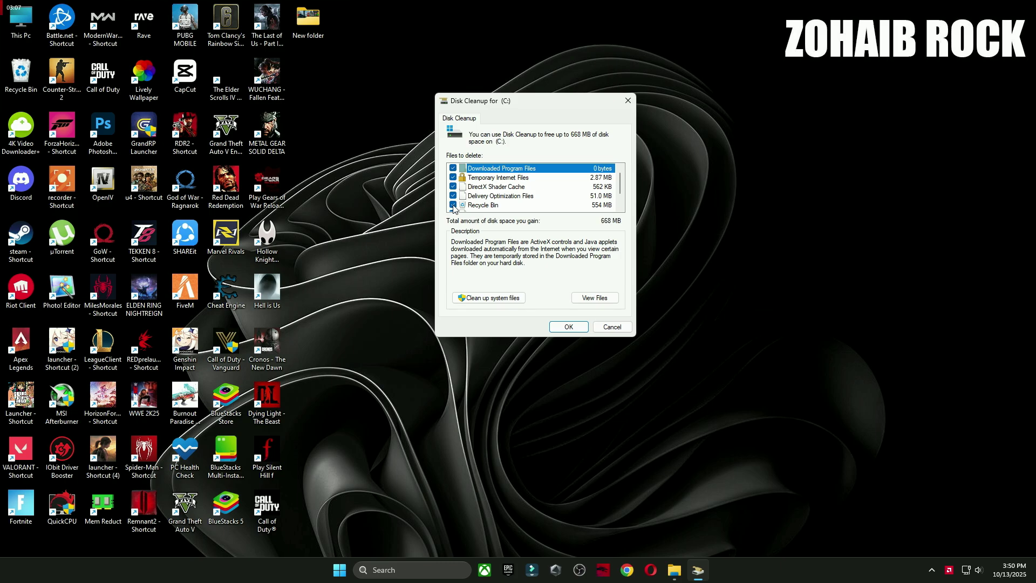
click(556, 326)
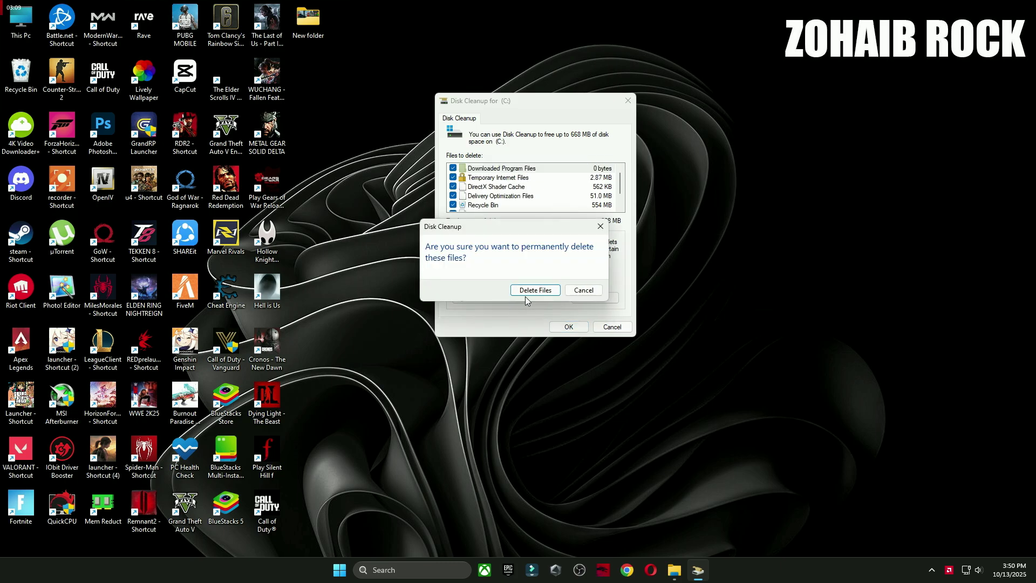
click(526, 292)
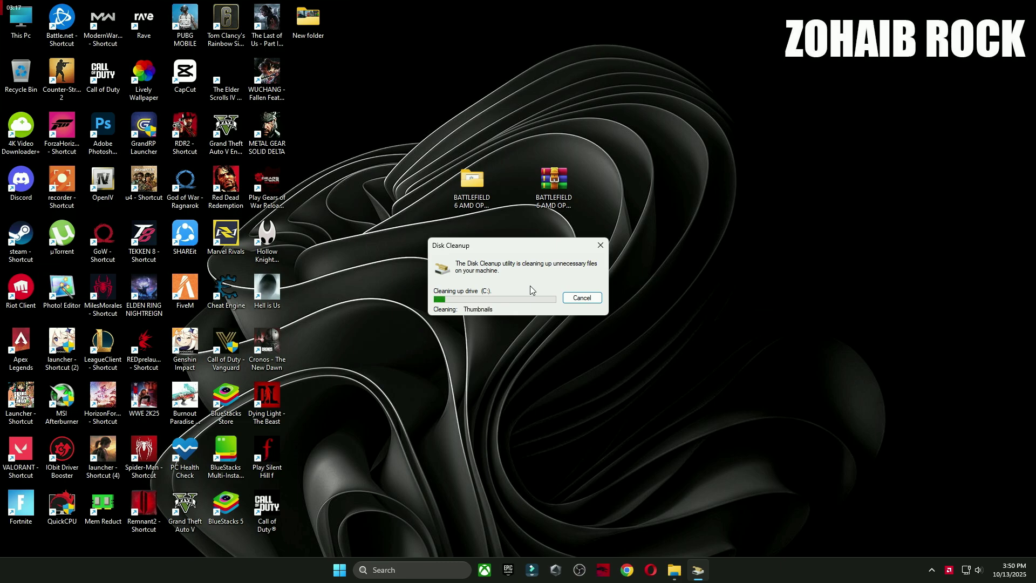
Launch Timer Resolution from the pack's 5 Latency (Timer Resolution) folder, apply the default resolution, and minimize its window
key(BackSpace)
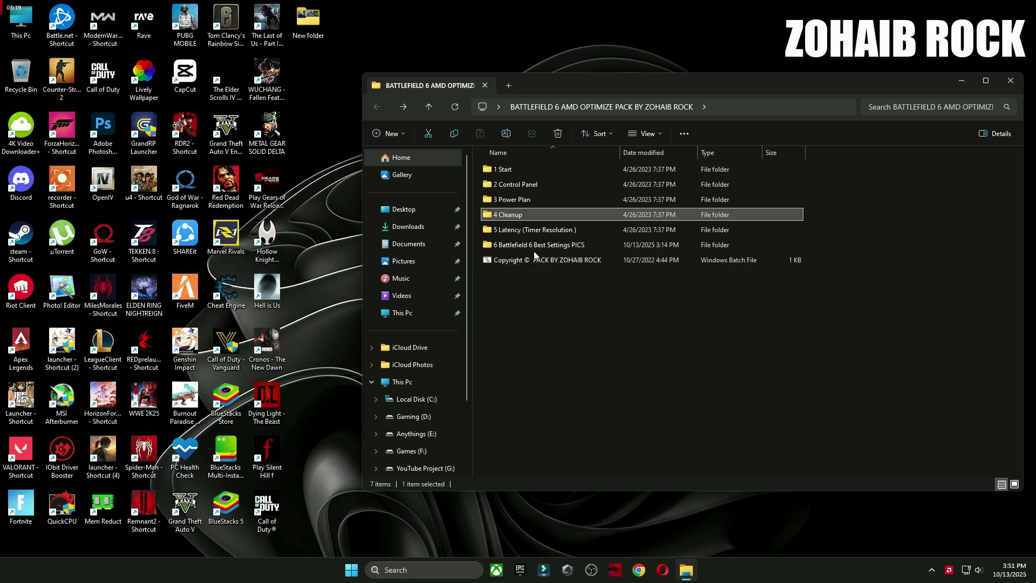
double_click(534, 229)
double_click(519, 174)
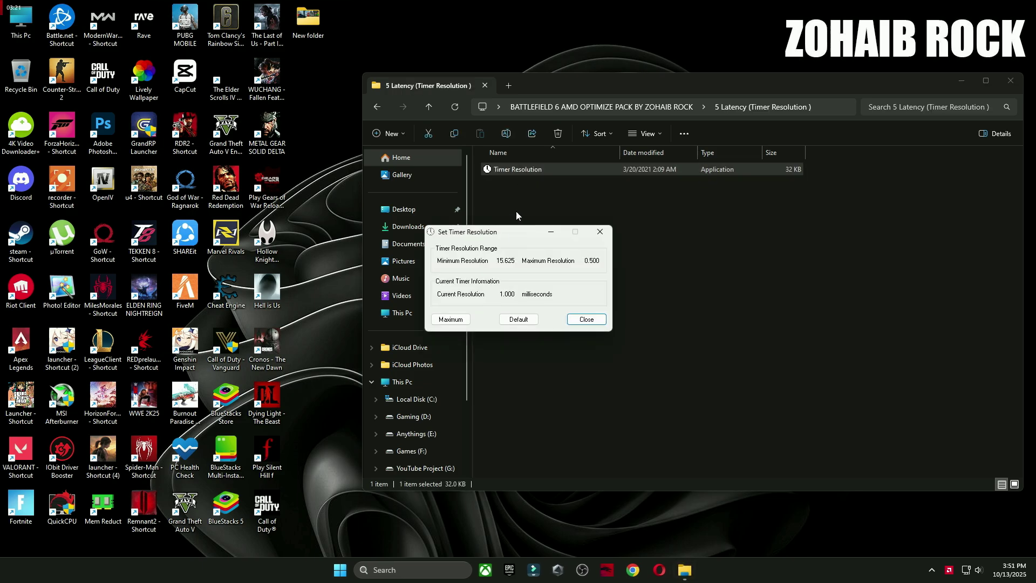
drag(516, 211, 757, 211)
click(739, 296)
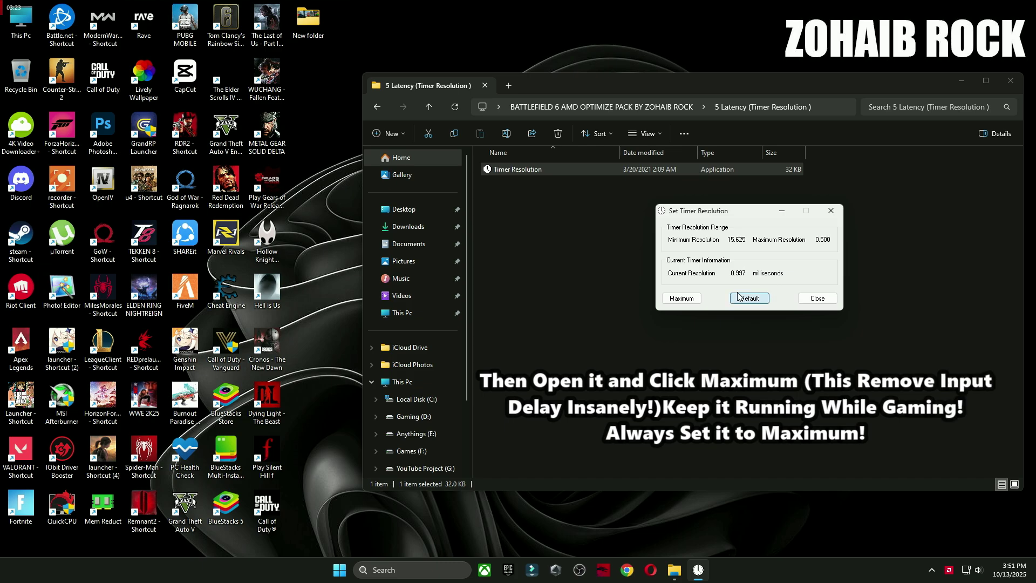
click(781, 213)
Examine Battlefield 6 Graphics Settings pictures 1 to 8 in the pack's 6 Battlefield 6 Best Settings PICS folder, and close the viewer and folder
key(BackSpace)
double_click(536, 245)
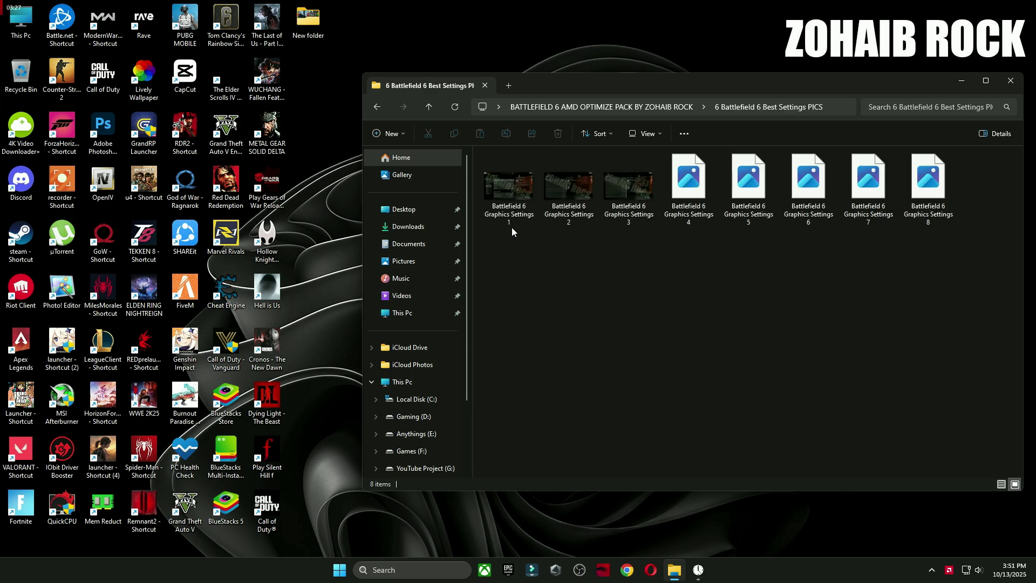
double_click(497, 189)
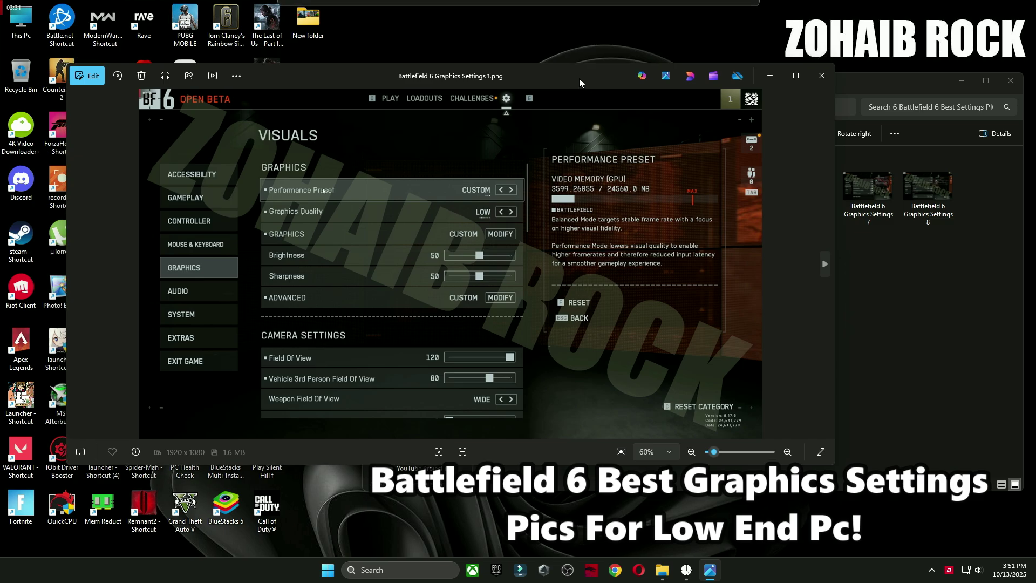
key(Right)
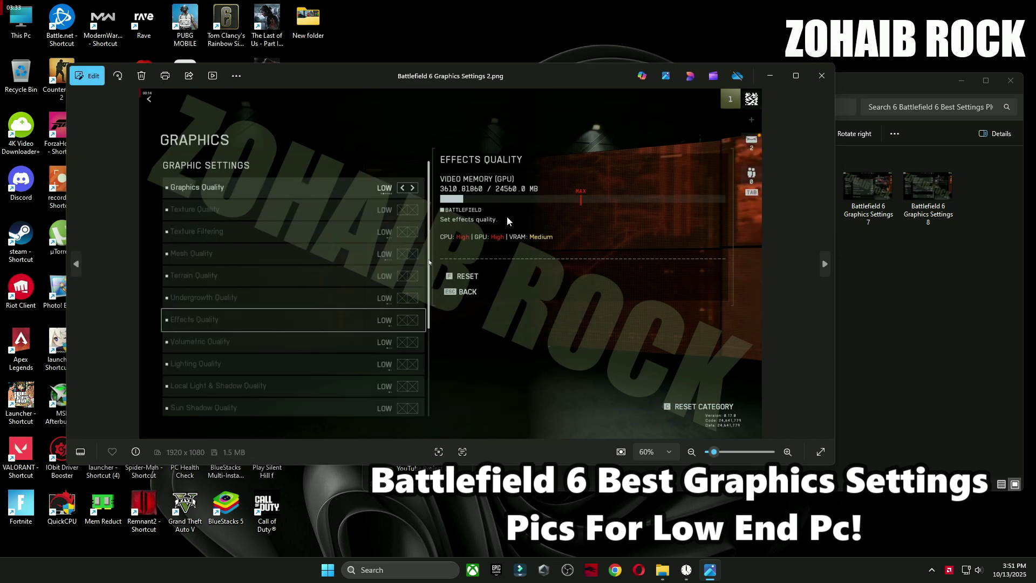
key(Right)
key(Right)
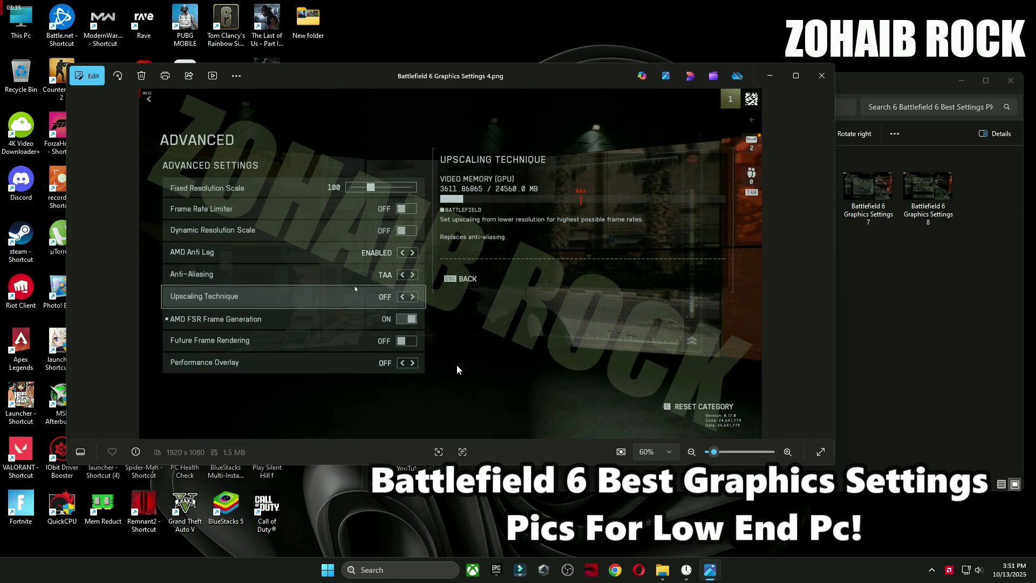
key(Left)
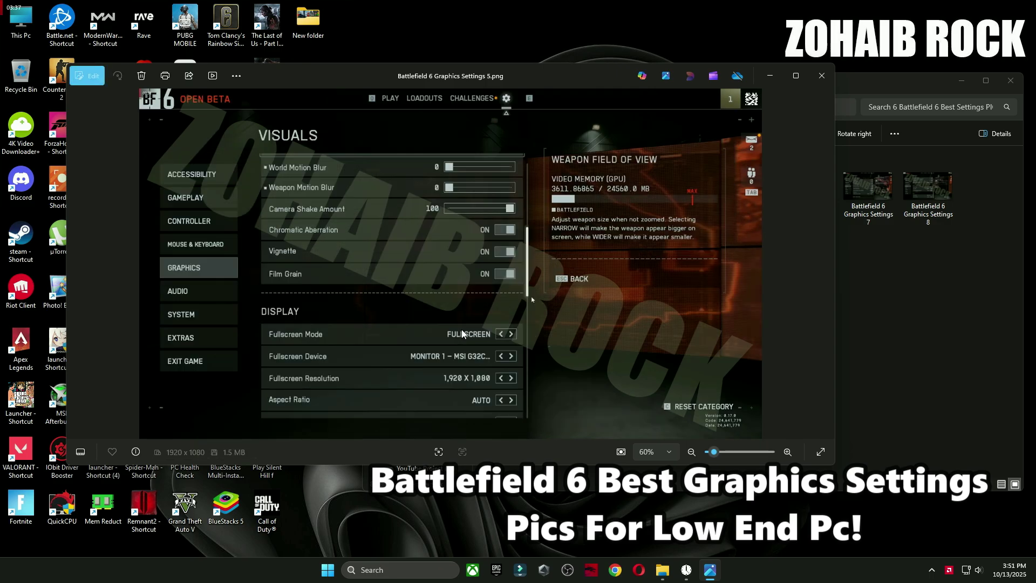
key(Right)
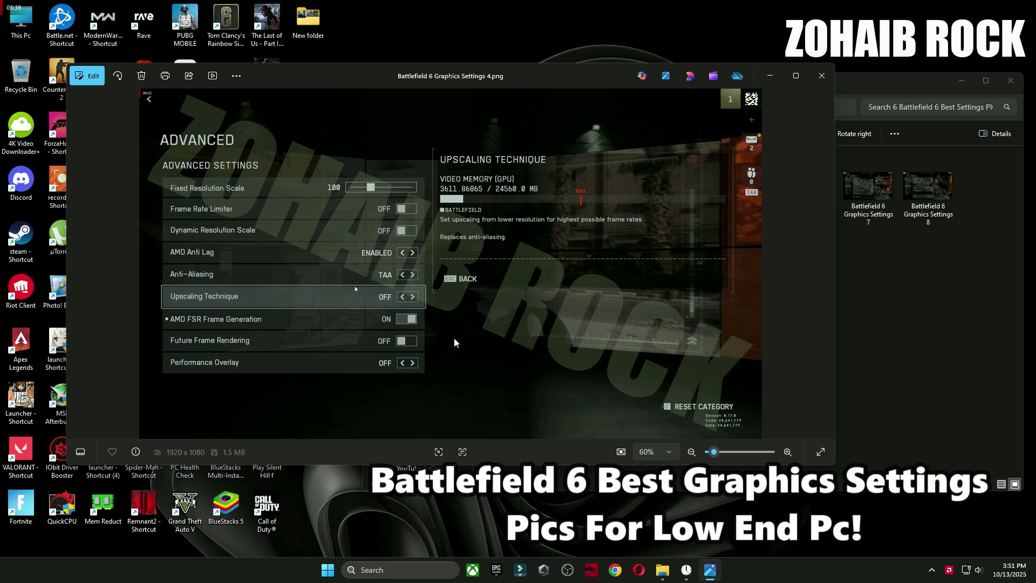
key(Right)
key(Right)
key(Right)
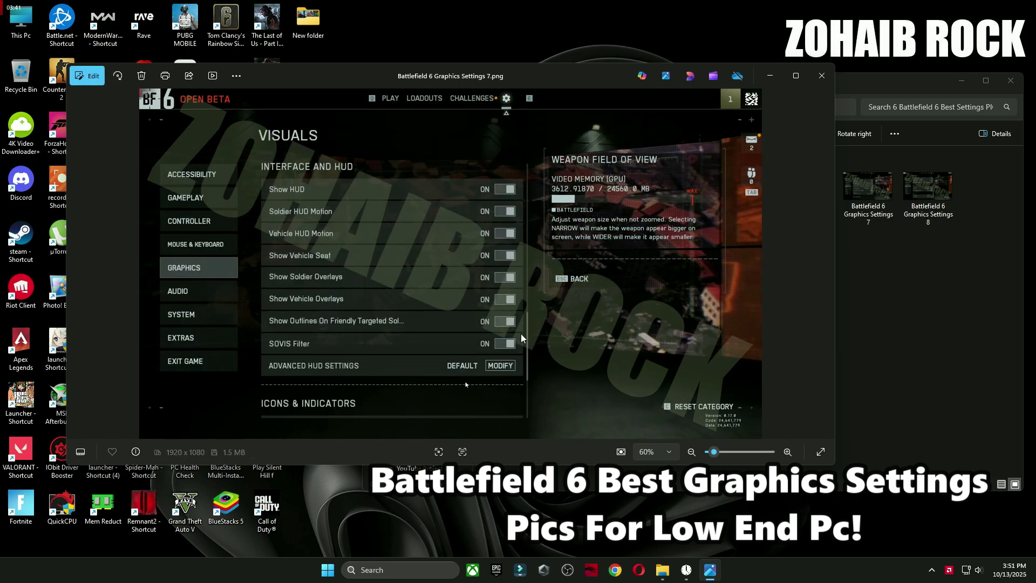
key(Right)
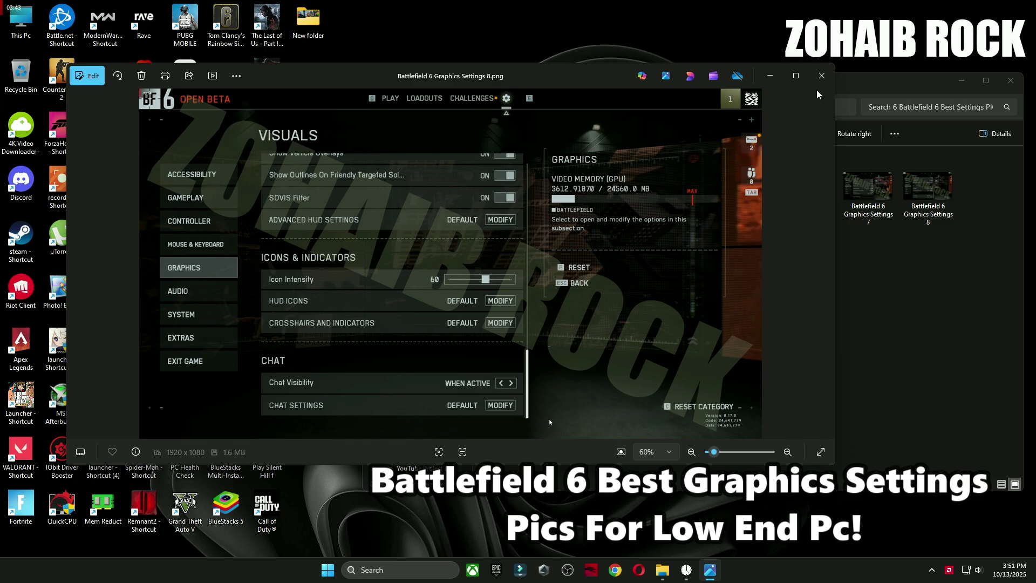
click(821, 76)
click(999, 81)
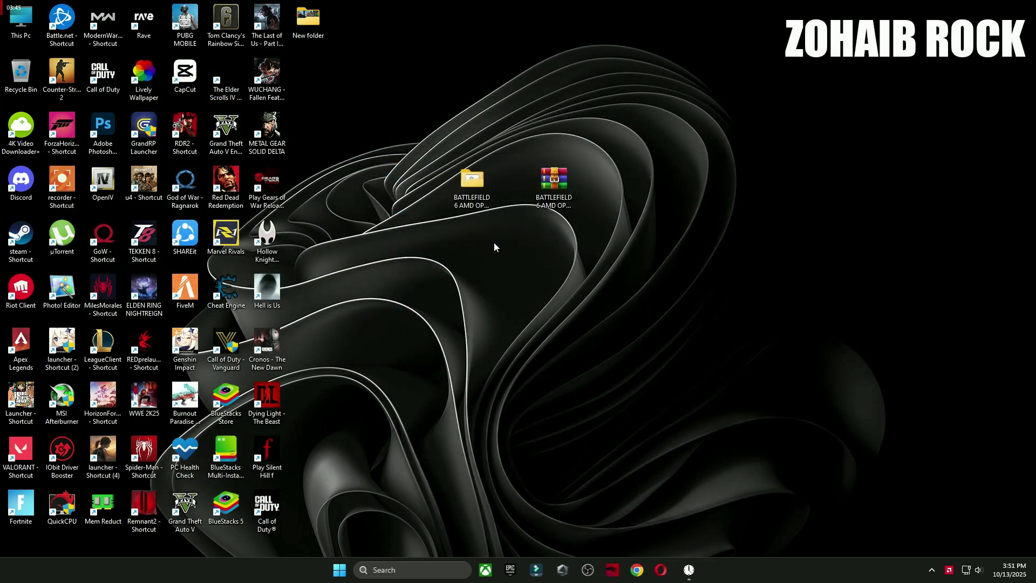
Open AMD Software: Adrenalin Edition from the desktop and review its gaming graphics options from Radeon Super Resolution down to Reset Shader Cache
right_click(429, 108)
click(546, 233)
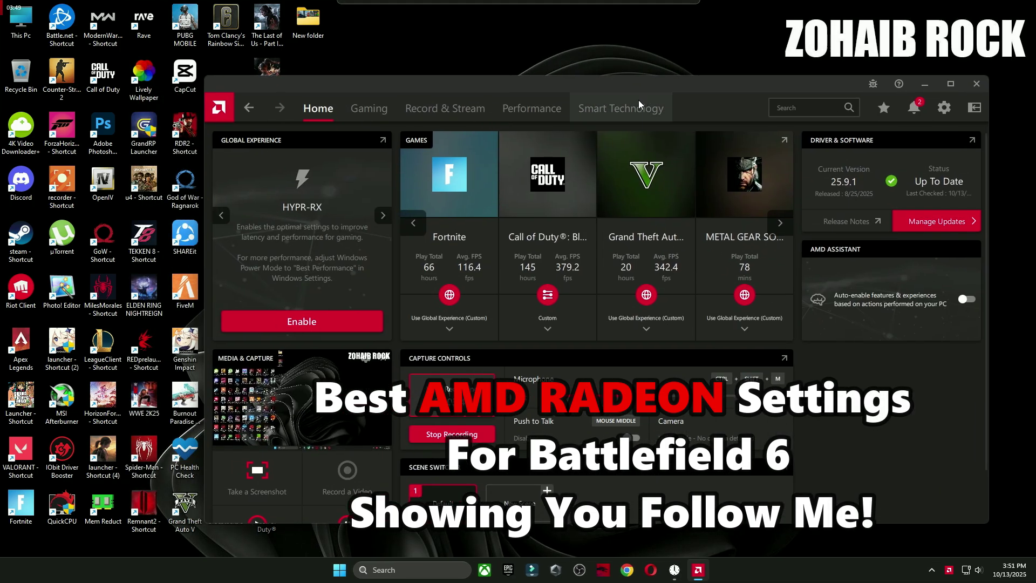
click(369, 108)
click(274, 139)
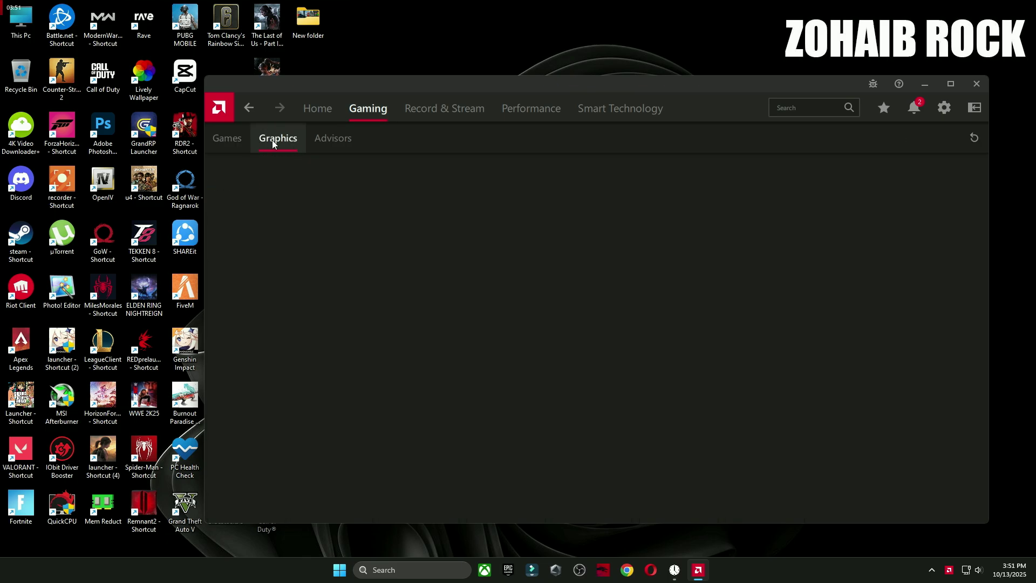
scroll(559, 318, down, 5)
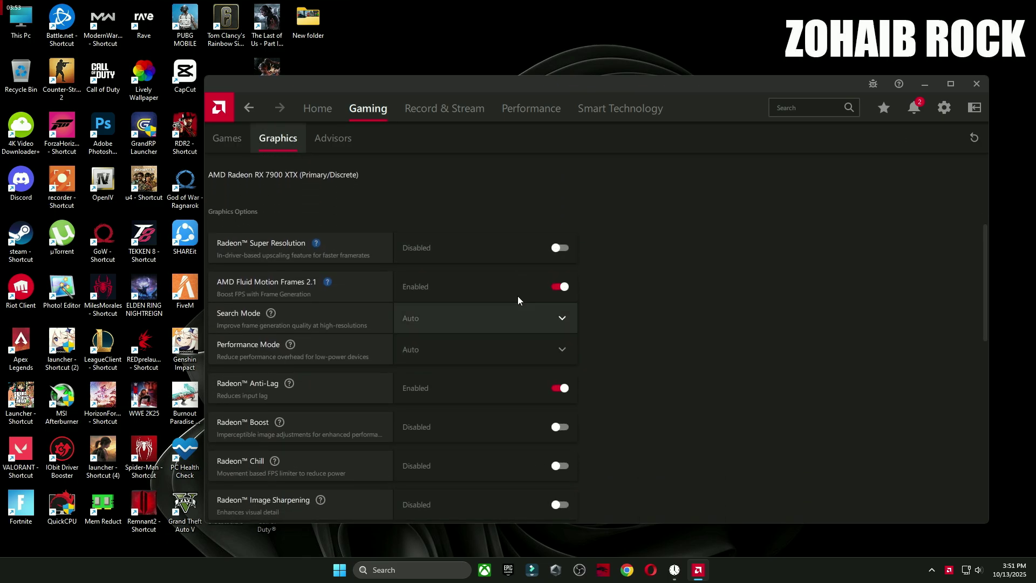
scroll(656, 340, down, 2)
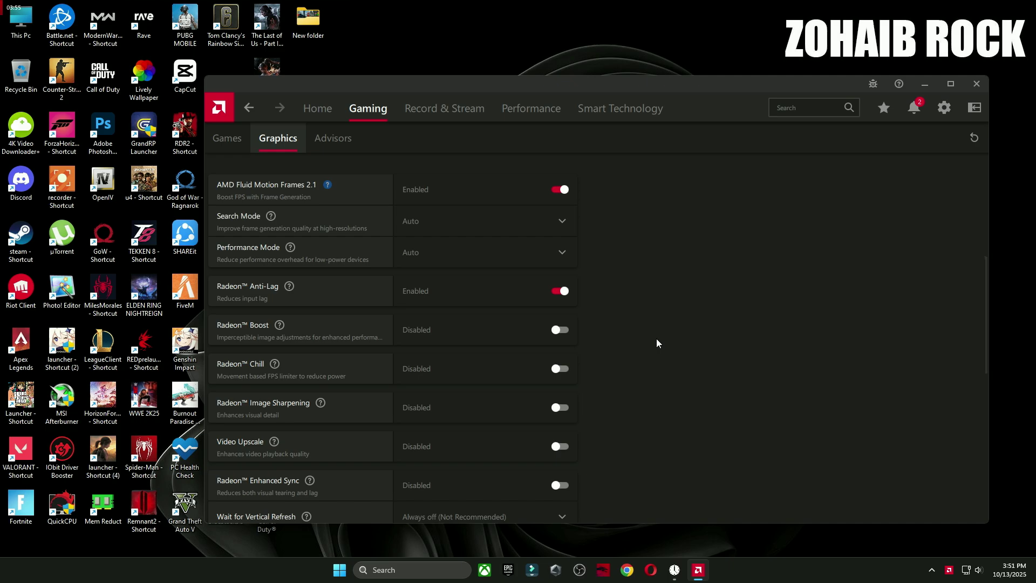
scroll(657, 344, down, 2)
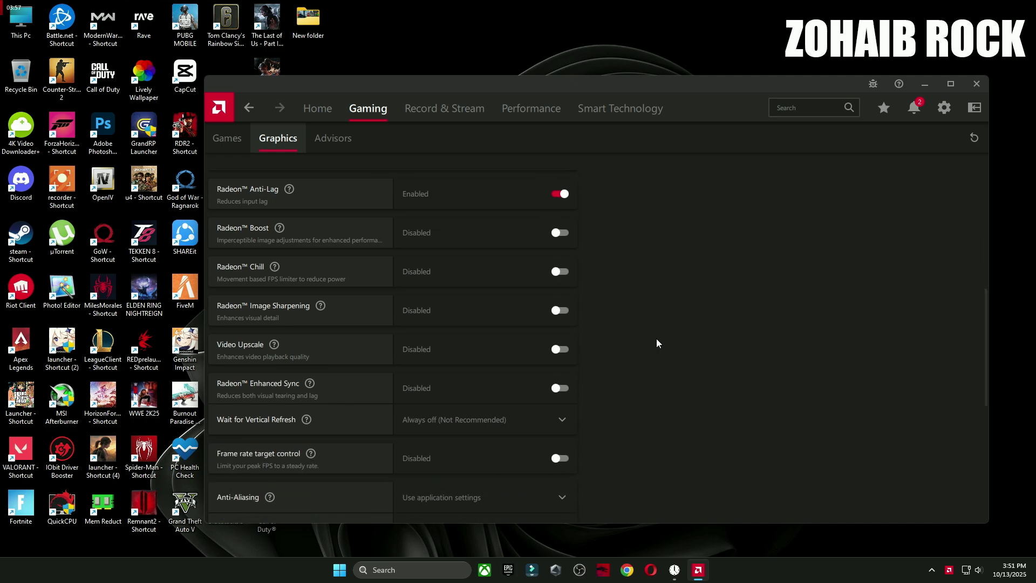
scroll(657, 340, down, 2)
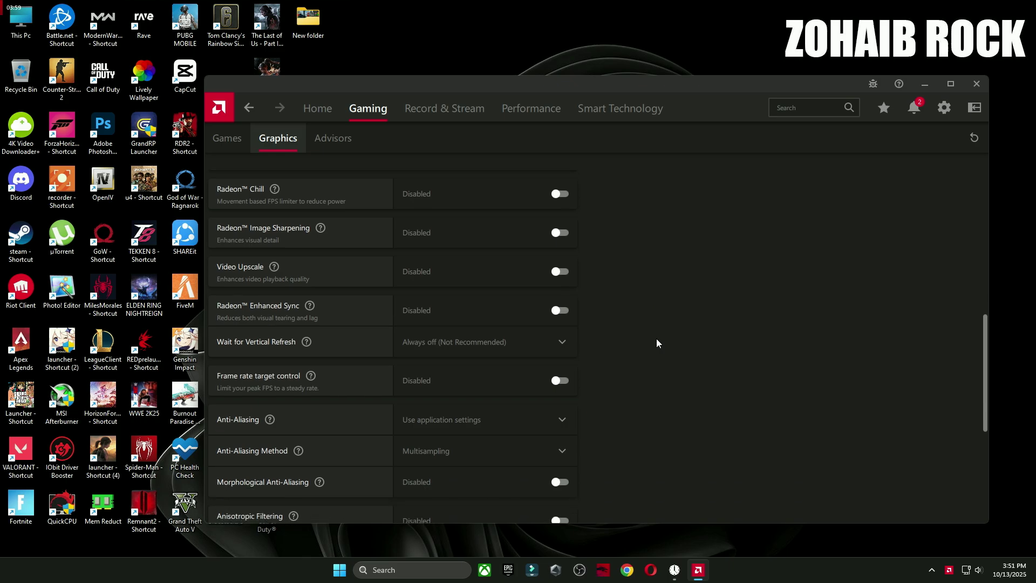
scroll(656, 340, down, 2)
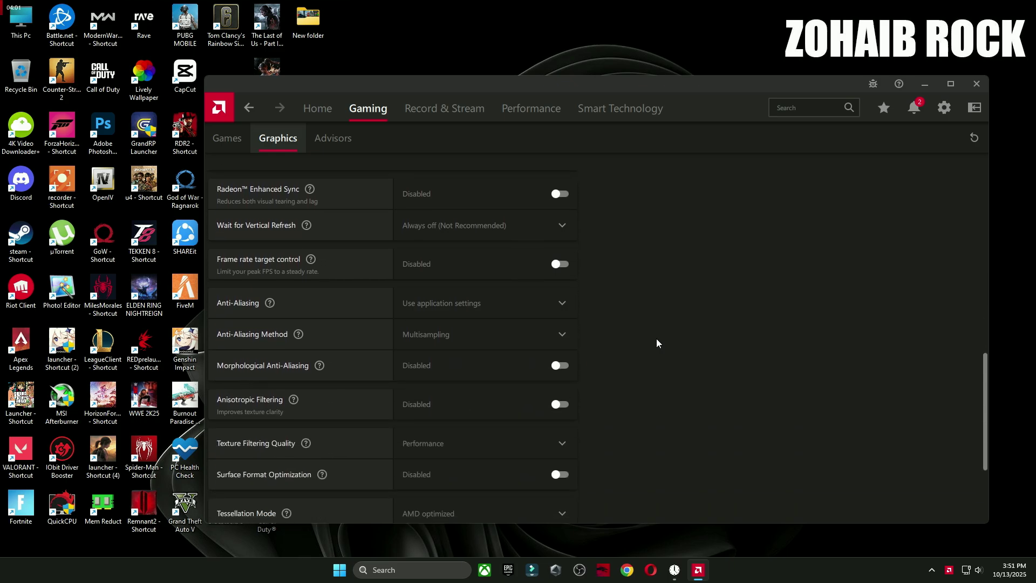
scroll(657, 343, down, 1)
scroll(657, 344, down, 2)
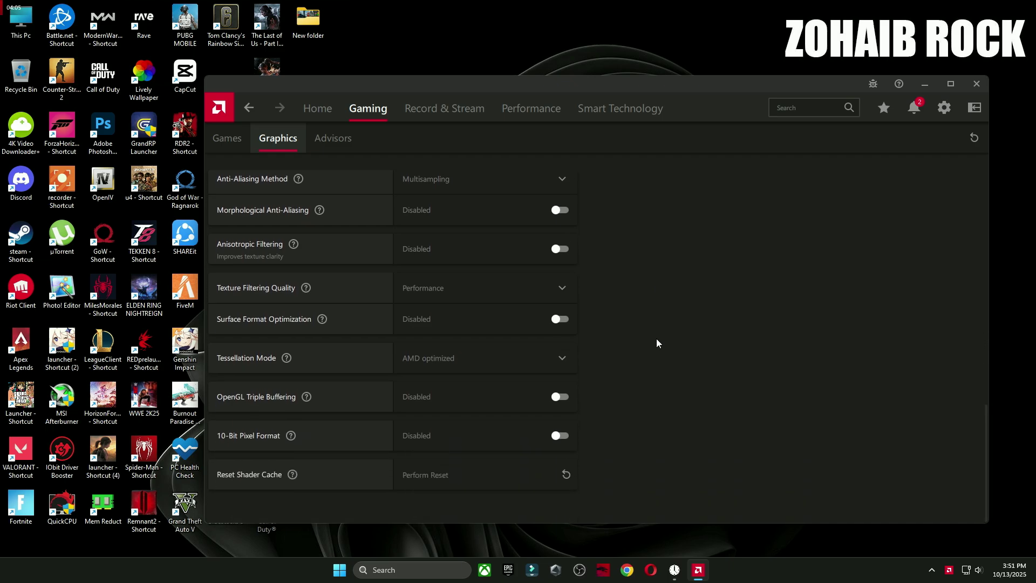
Enable Custom Color and Color Temperature Control in the display settings for the MSI G32C4X monitor
click(942, 119)
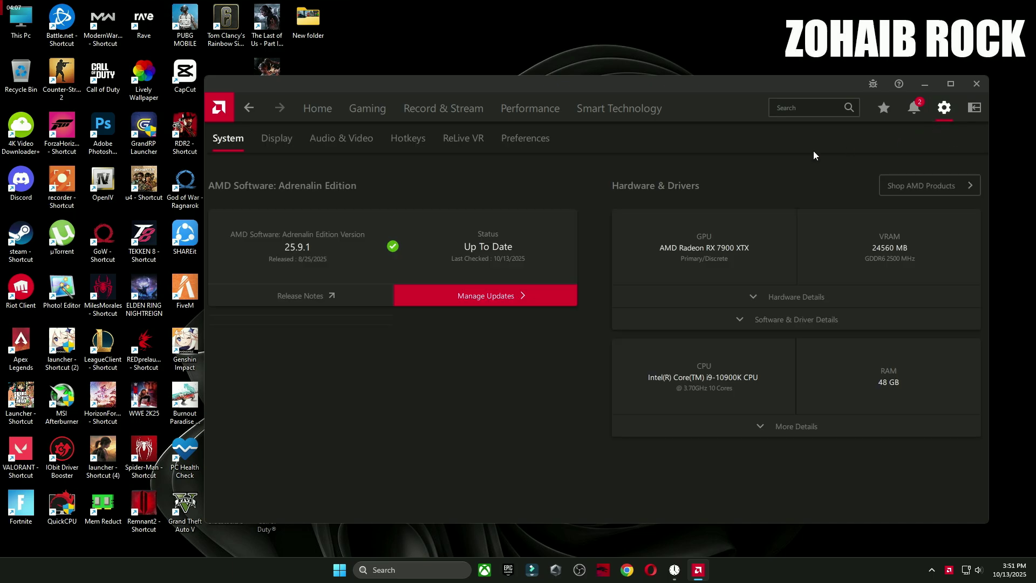
click(271, 133)
scroll(578, 247, down, 1)
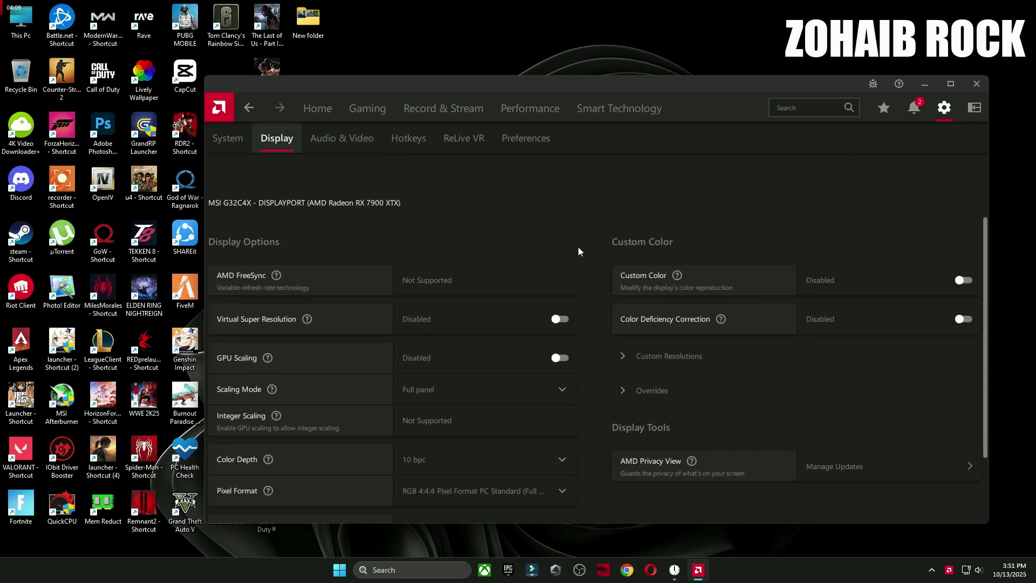
click(928, 279)
click(928, 311)
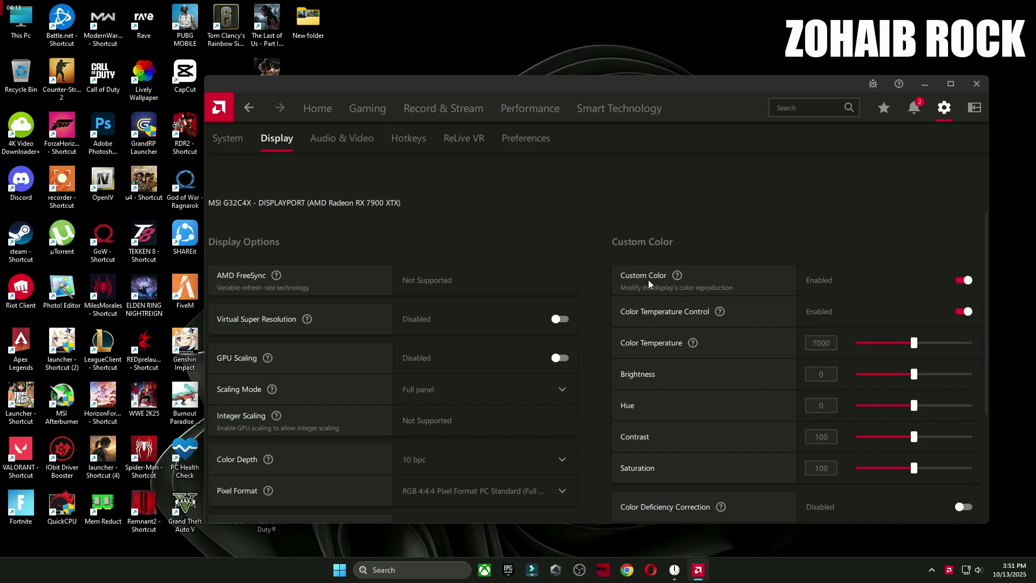
Check the remaining display options, turn Custom Color back off, and close AMD Software
scroll(585, 244, down, 3)
scroll(585, 246, up, 3)
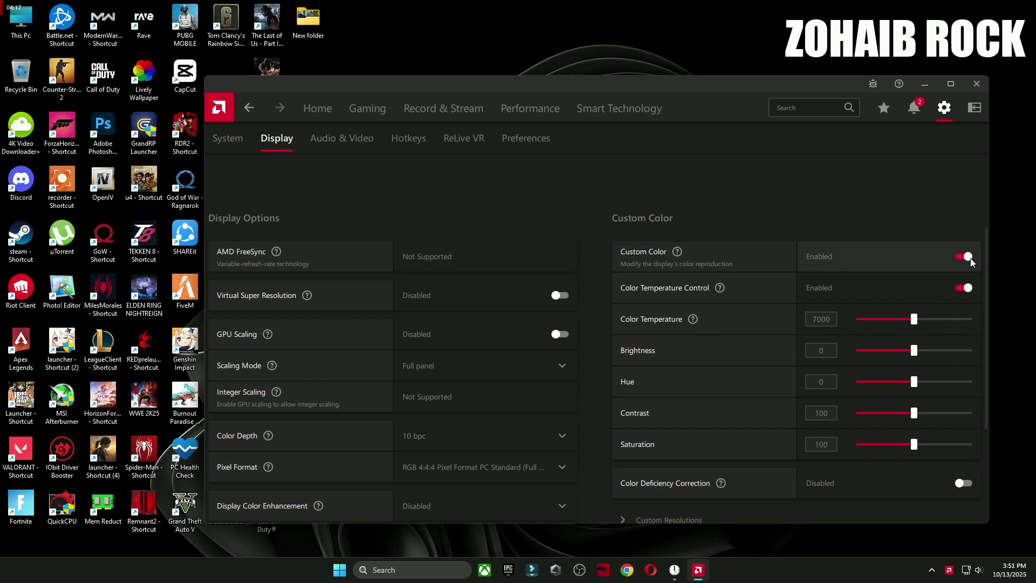
click(966, 257)
click(977, 84)
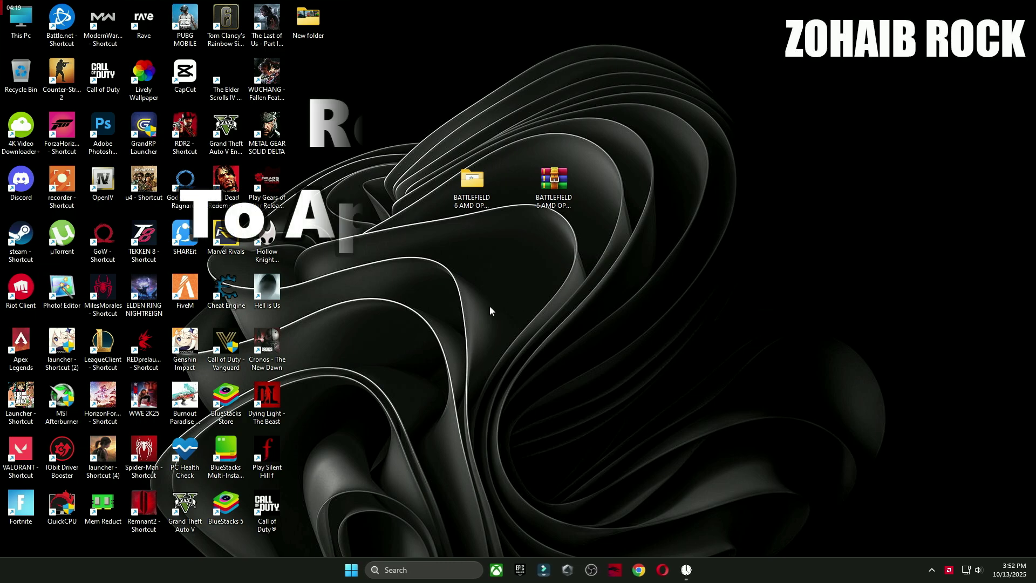
Bring up the Windows power options for restarting the PC
click(351, 570)
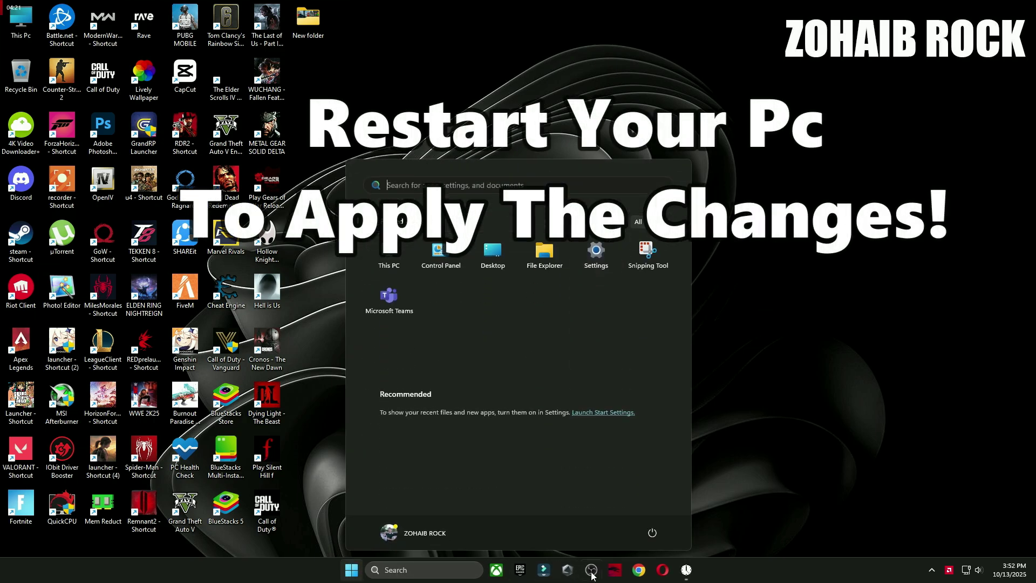
click(651, 533)
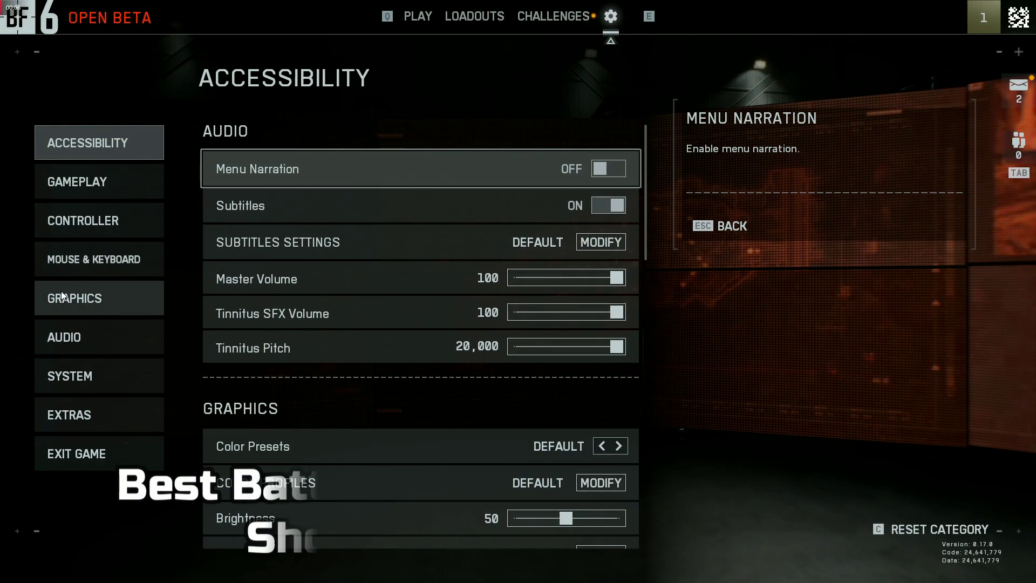
In Battlefield 6, examine the graphics settings, including the detailed graphic quality list and the advanced settings
click(63, 295)
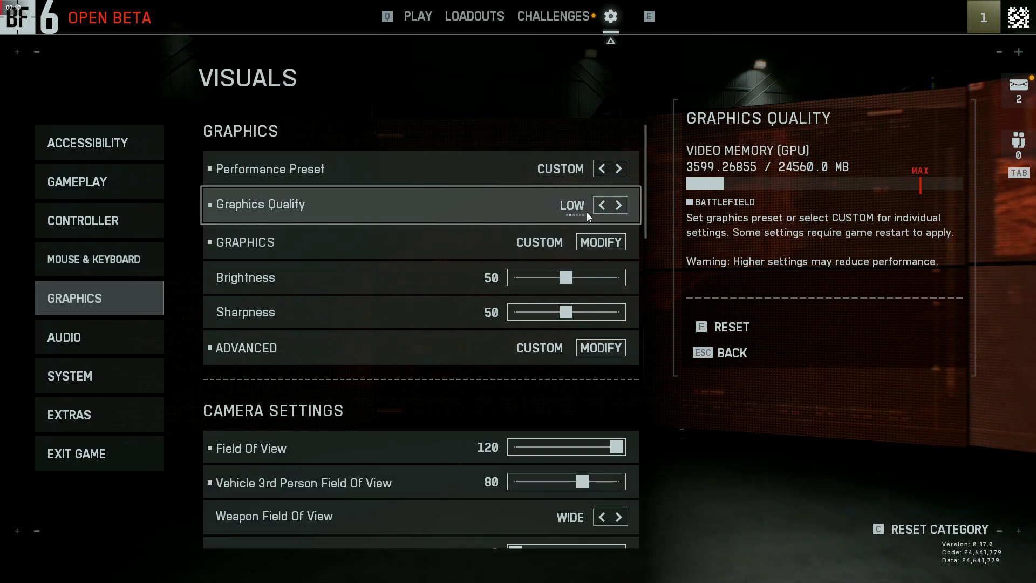
click(428, 242)
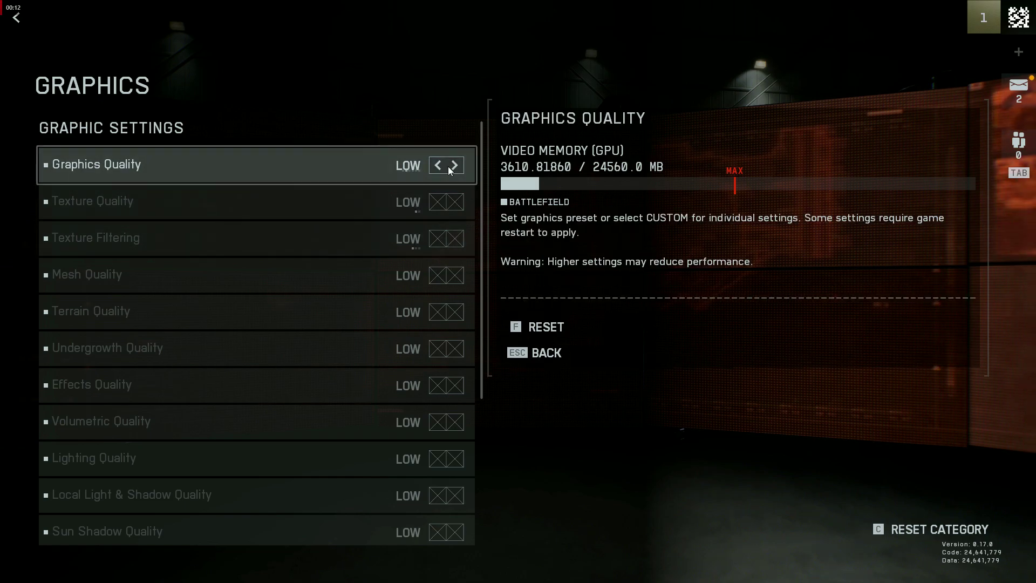
scroll(486, 335, down, 1)
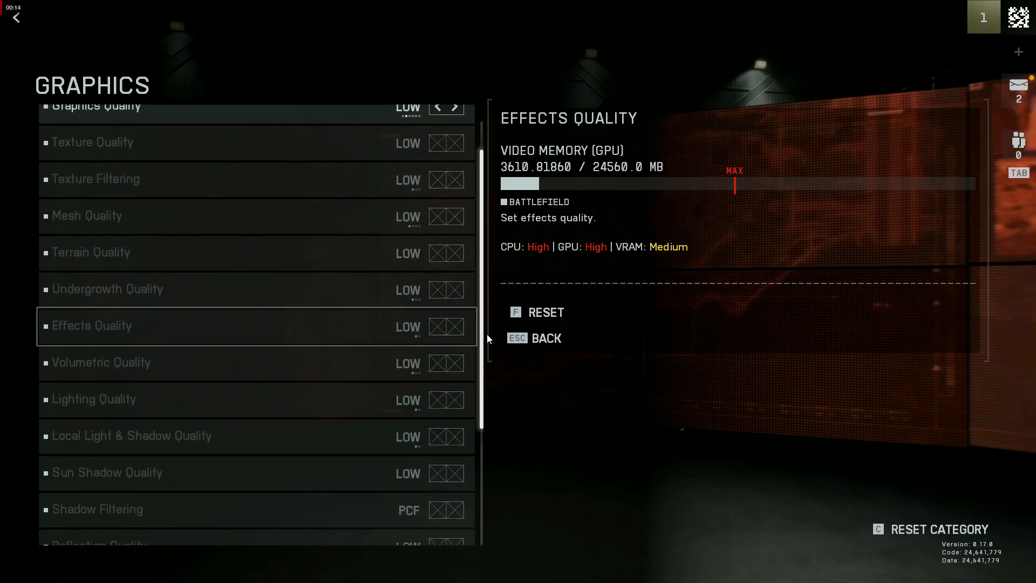
scroll(486, 334, down, 4)
scroll(499, 468, up, 6)
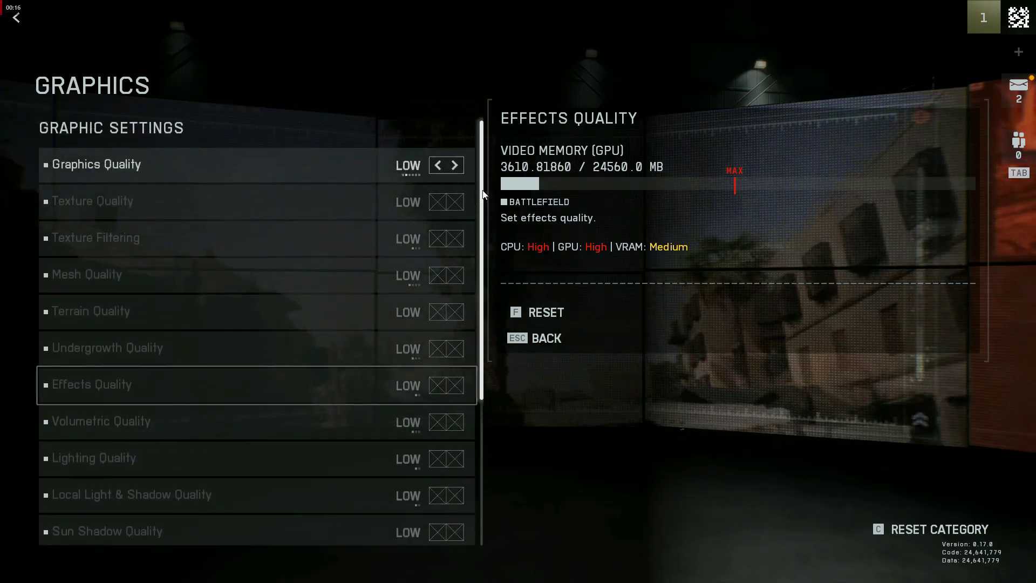
key(Escape)
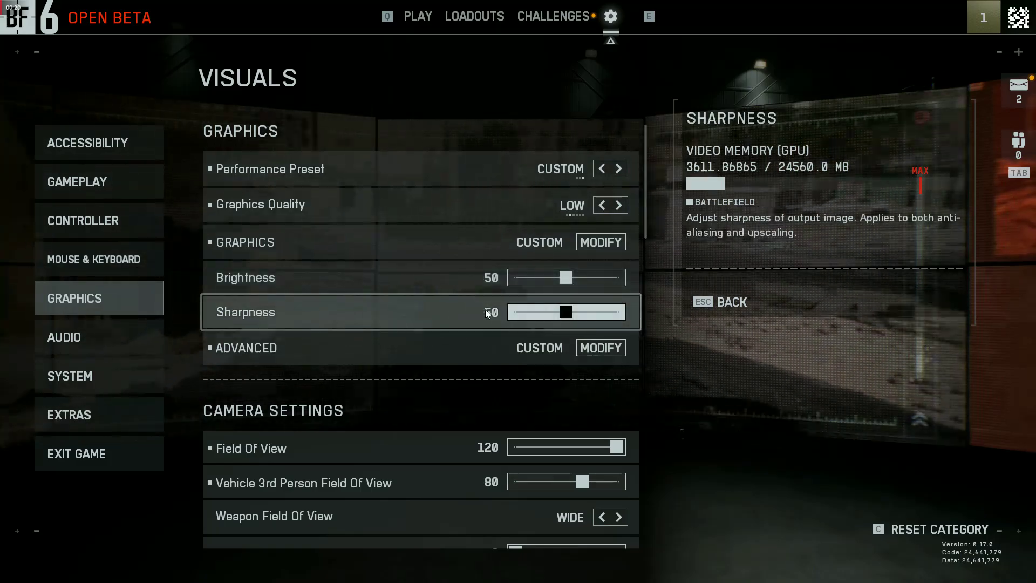
click(389, 354)
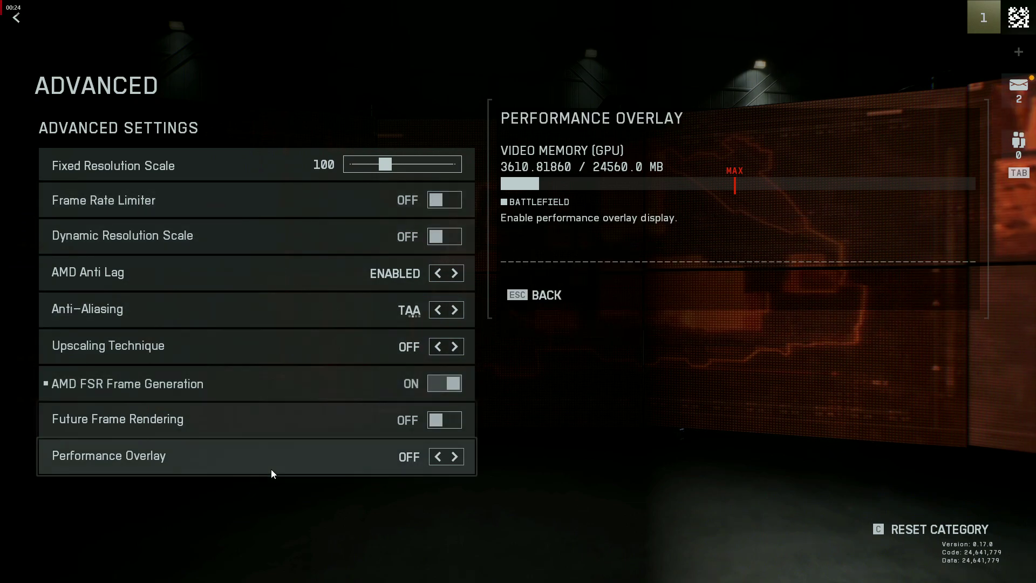
click(17, 19)
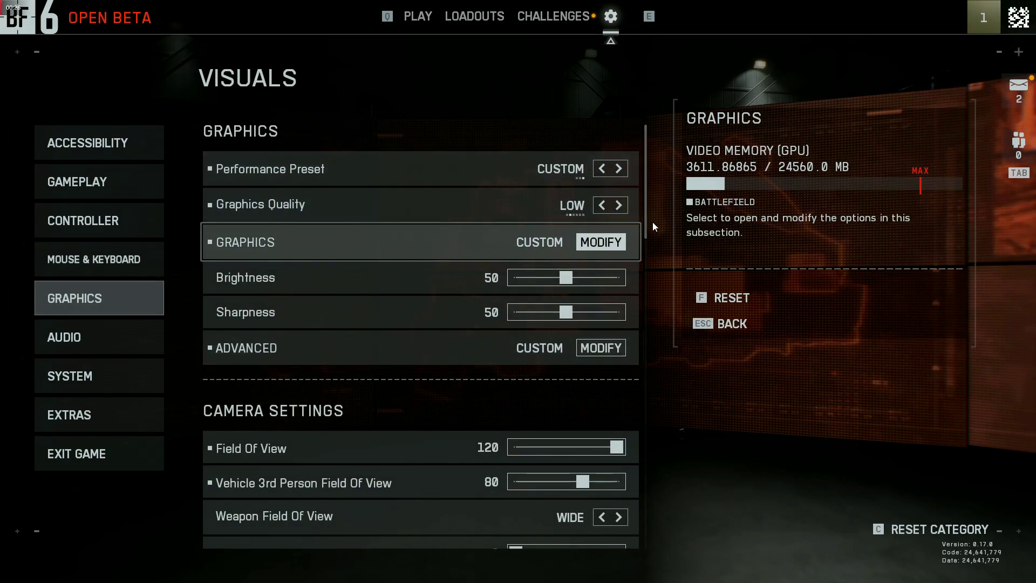
Examine the camera, display, interface and HUD, advanced HUD, icons and indicators, and chat settings under Visuals
scroll(645, 216, down, 5)
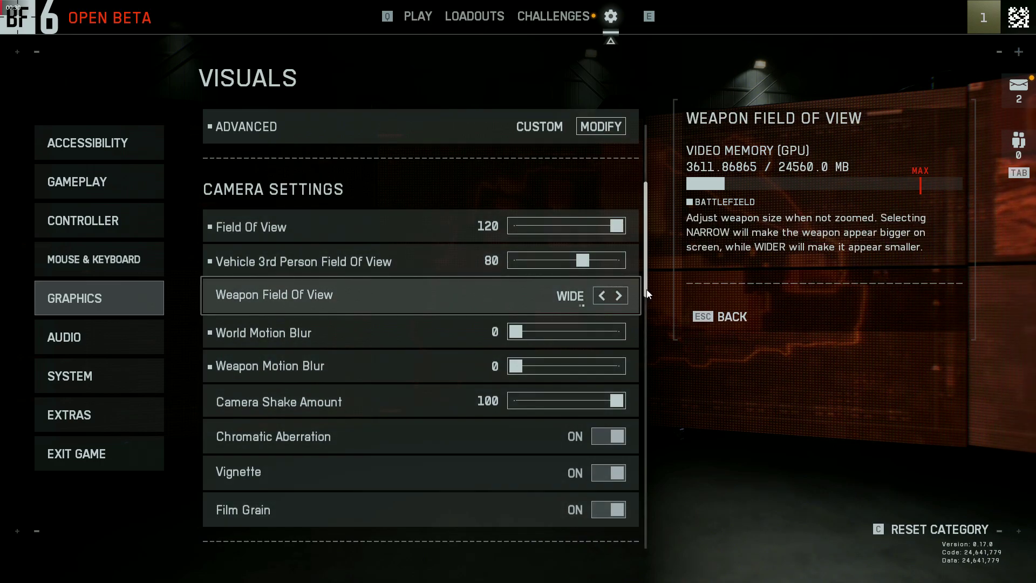
scroll(649, 294, down, 7)
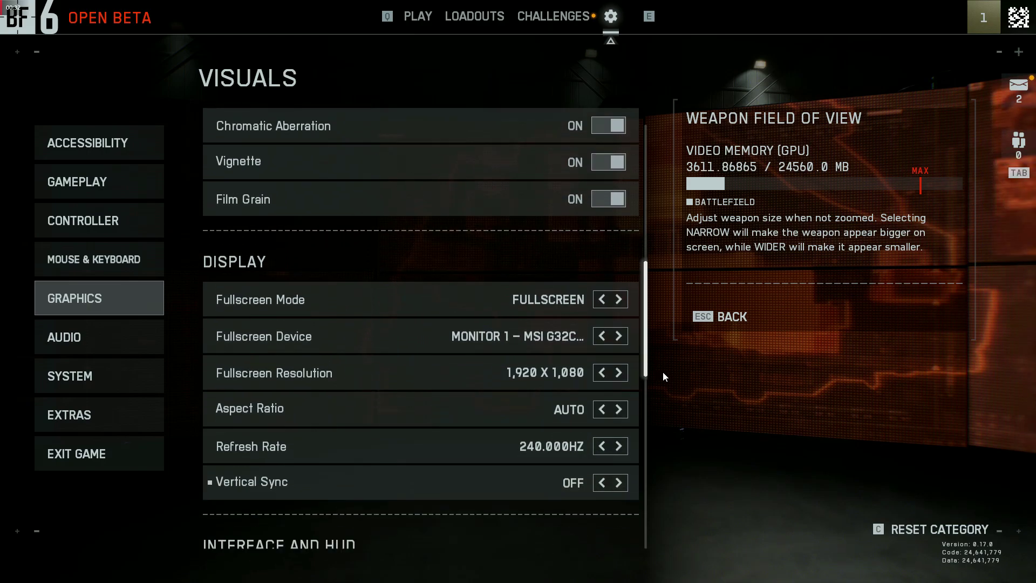
scroll(663, 372, down, 4)
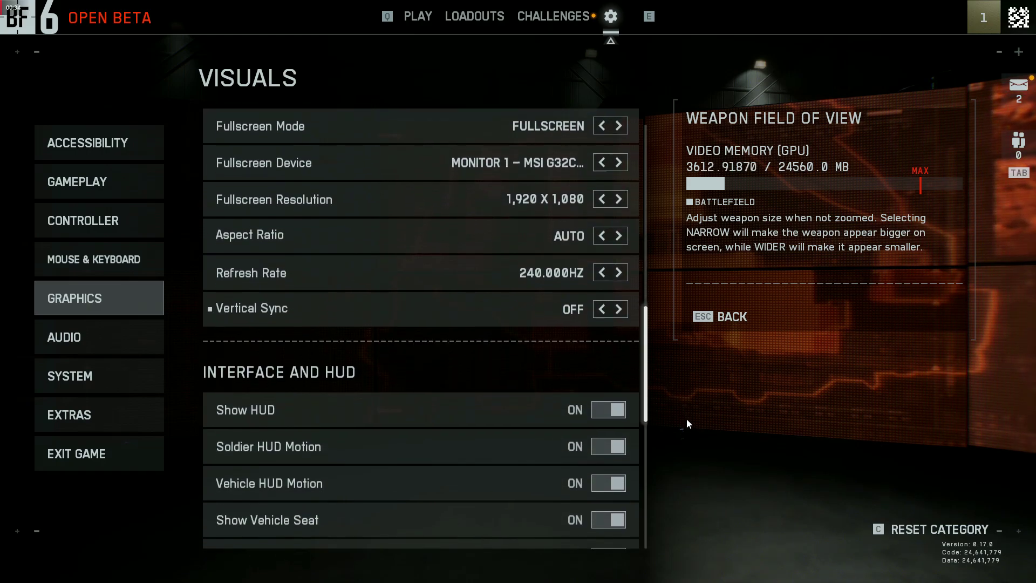
scroll(691, 433, down, 5)
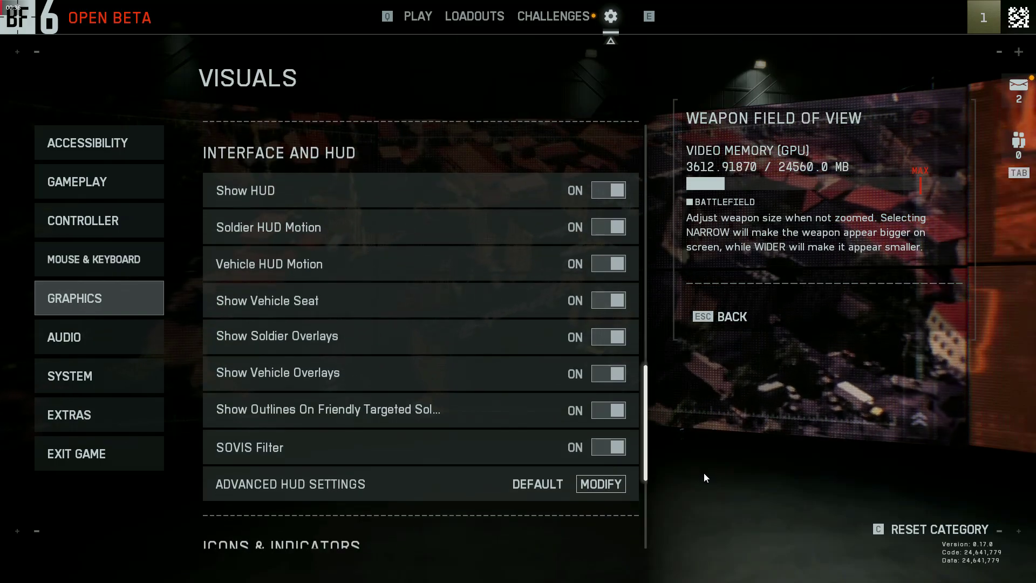
click(425, 474)
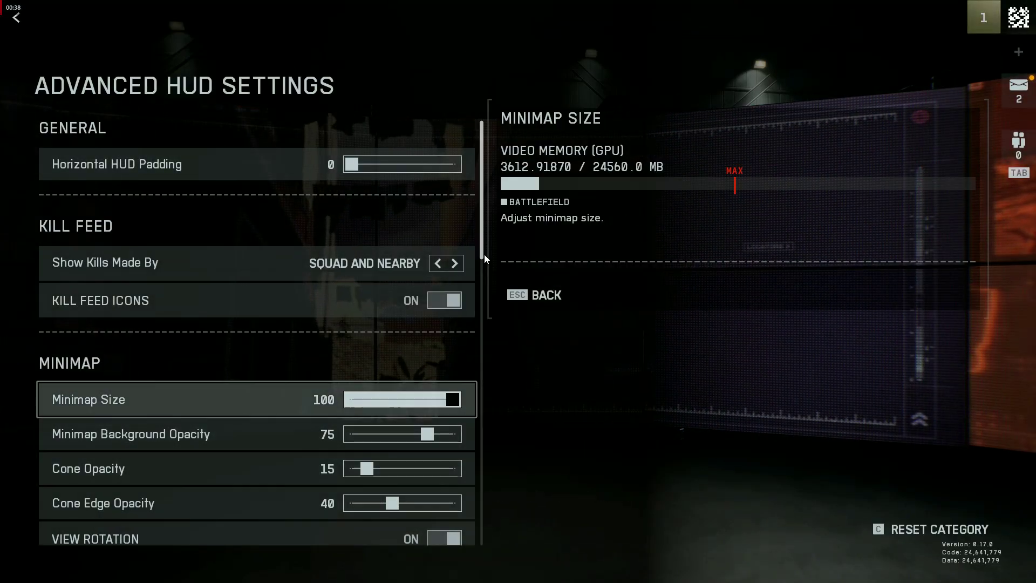
drag(483, 258, 543, 543)
key(Escape)
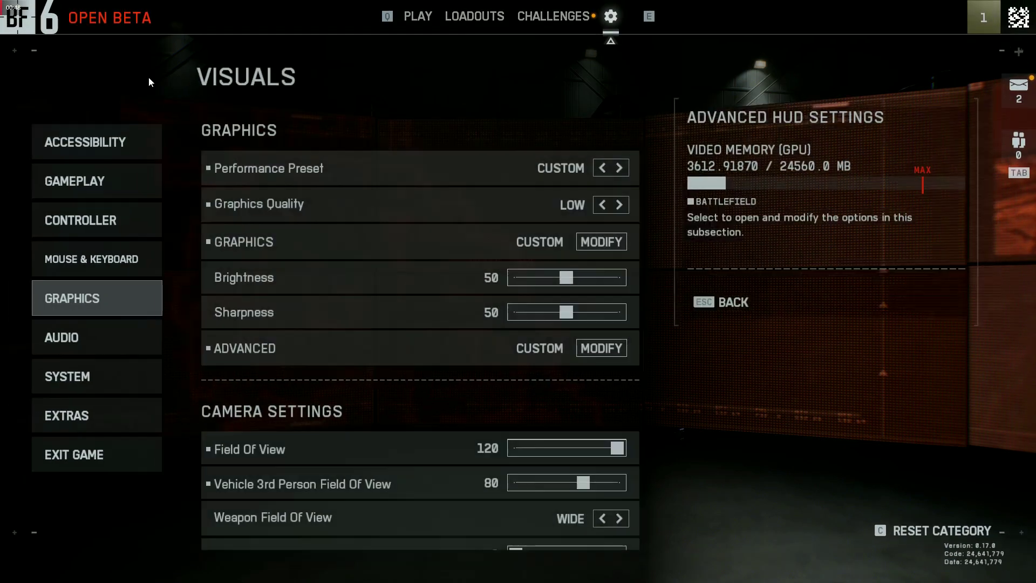
drag(653, 250, 683, 555)
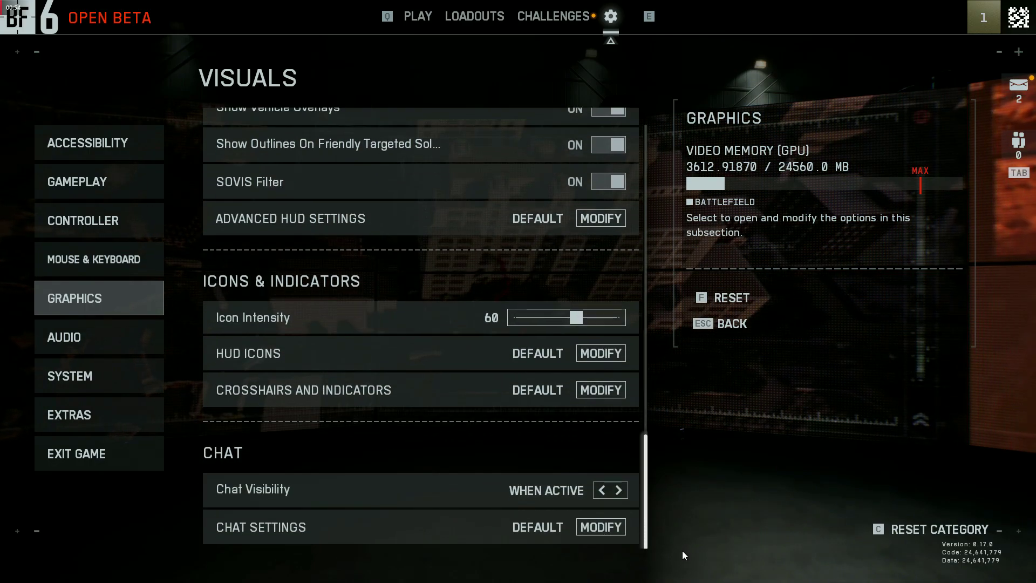